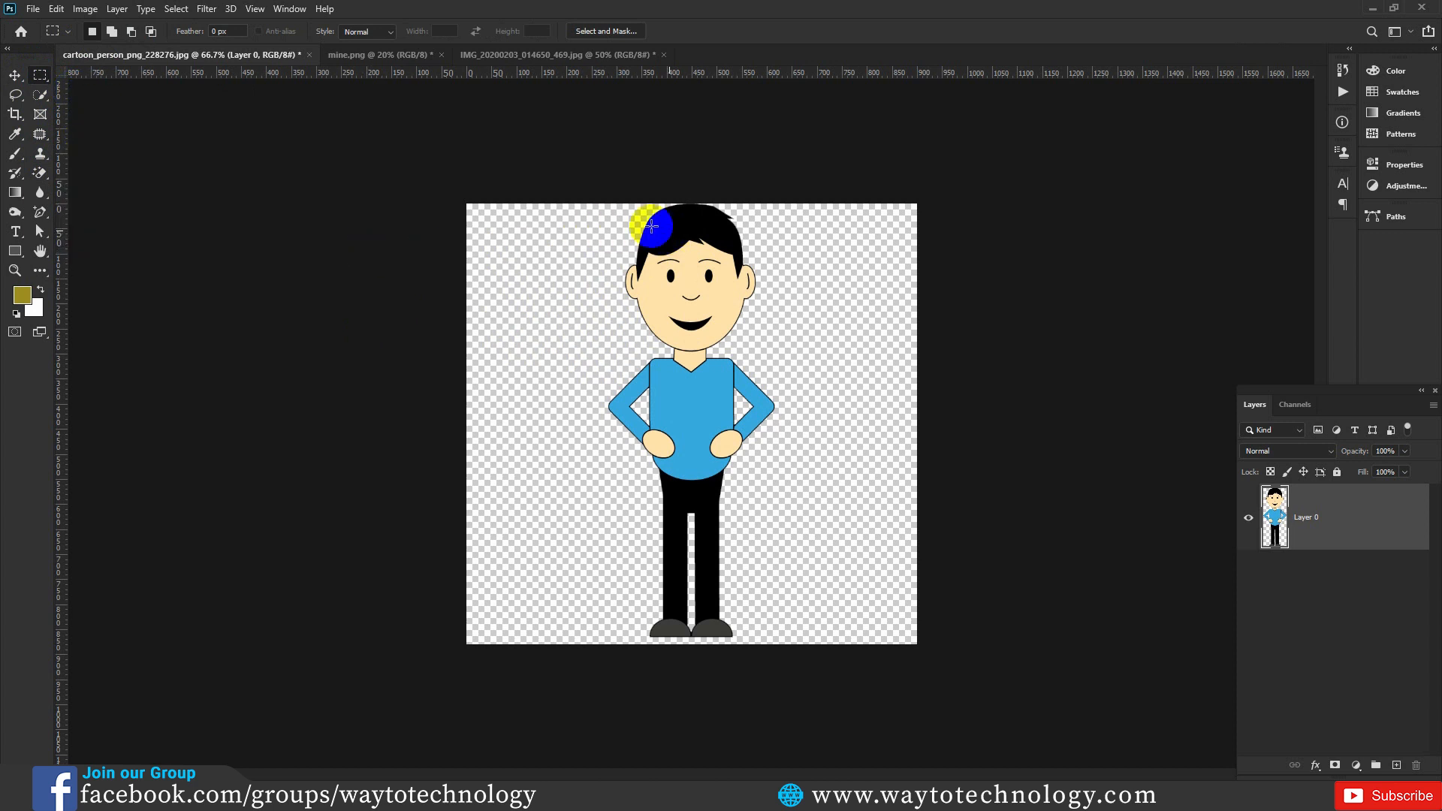
Step: Select the half of the cartoon figure beside its vertical centerline that includes the parted hair, and cut it to a new layer
drag(562, 193, 692, 674)
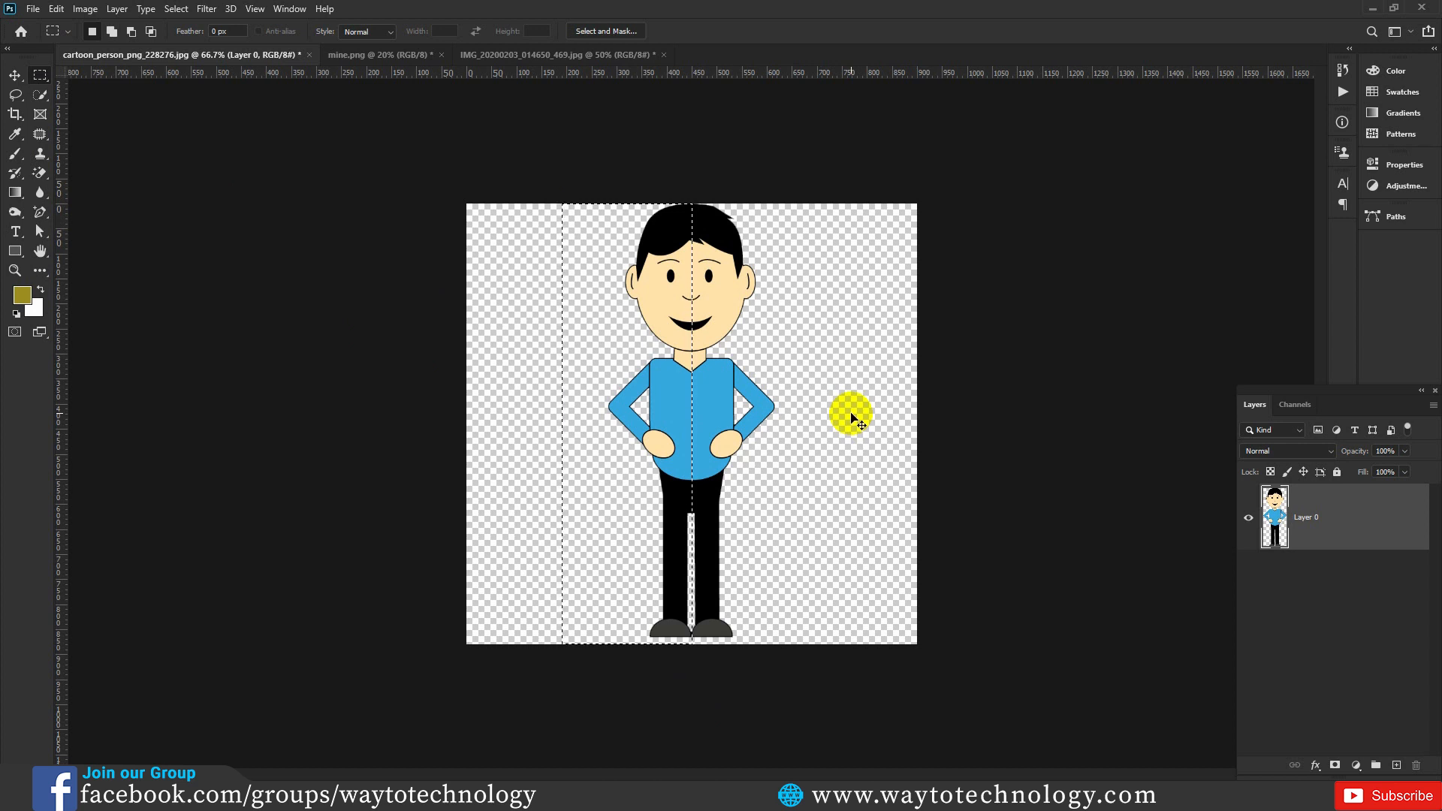
key(ctrl+j)
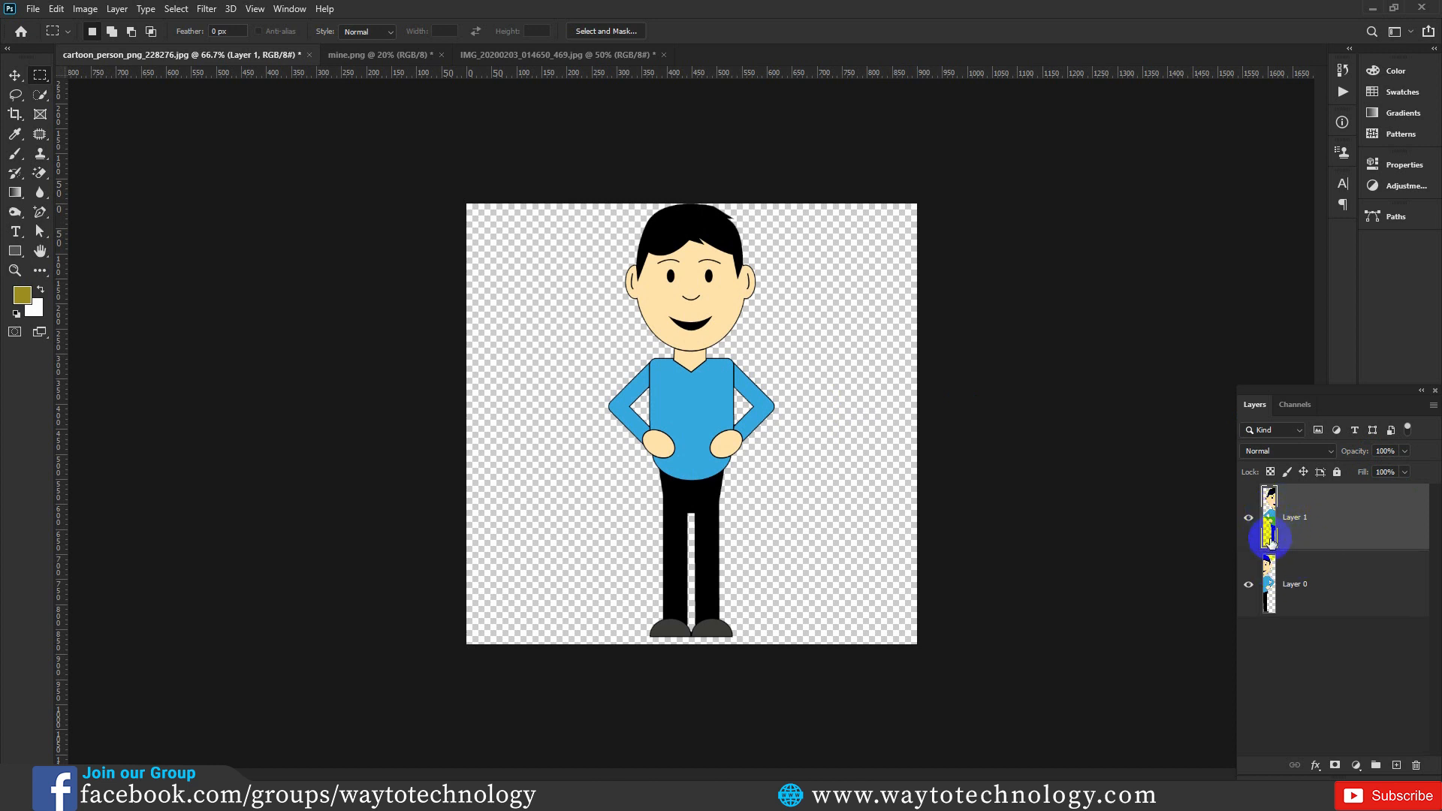
Step: Toggle the visibility of Layer 1 and Layer 0 to check which half of the figure each one holds
click(1248, 522)
click(1248, 522)
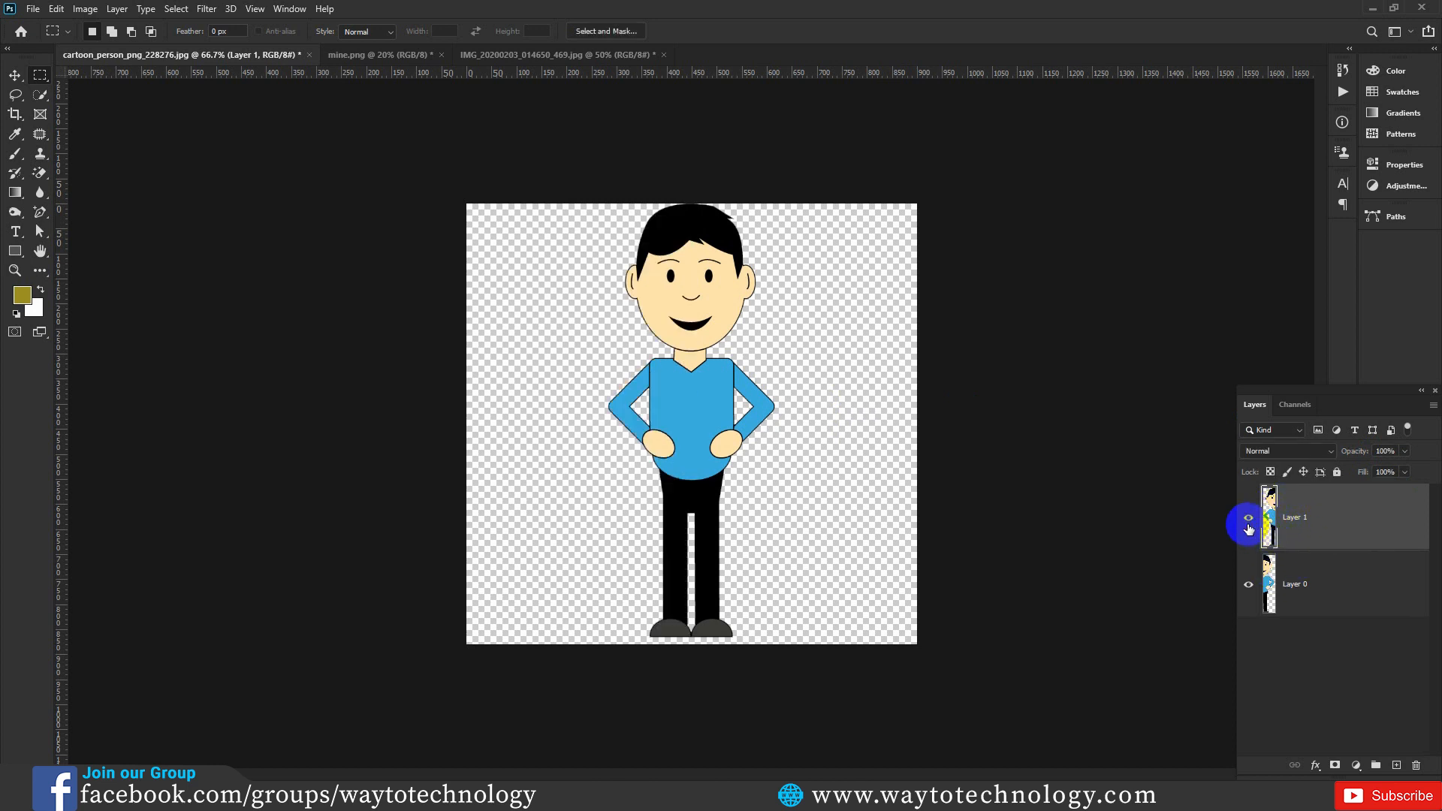
click(1248, 585)
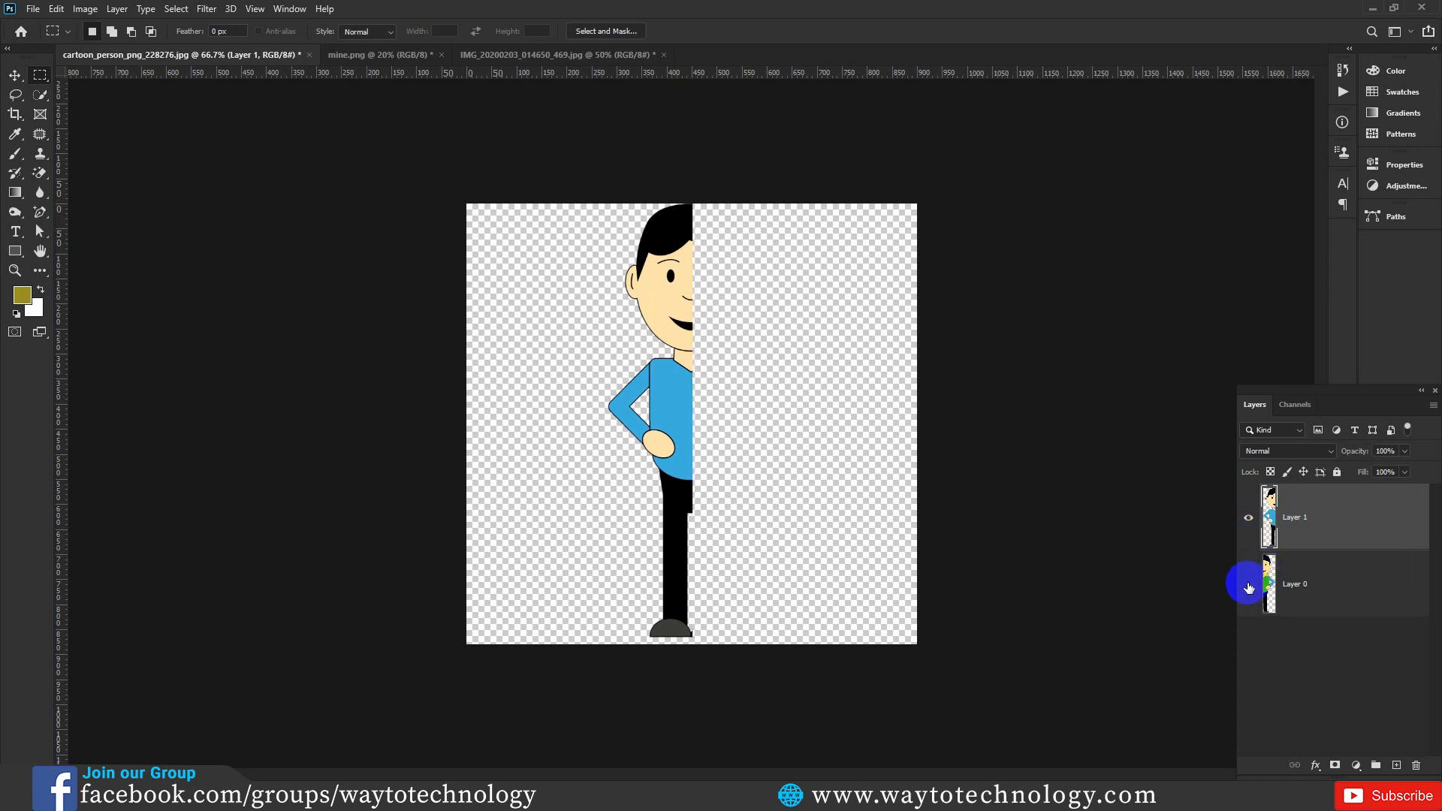
click(1248, 585)
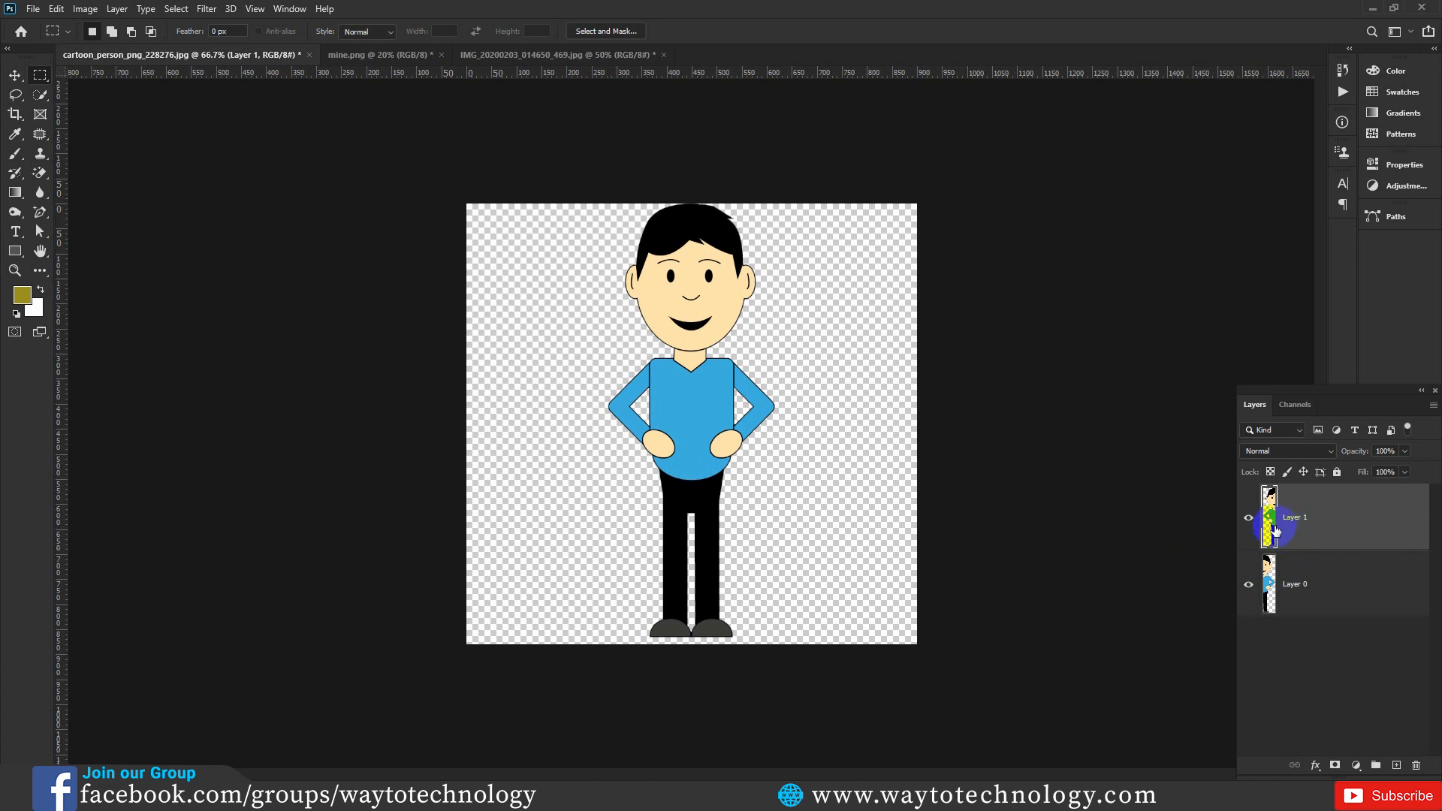
click(1248, 517)
click(1248, 517)
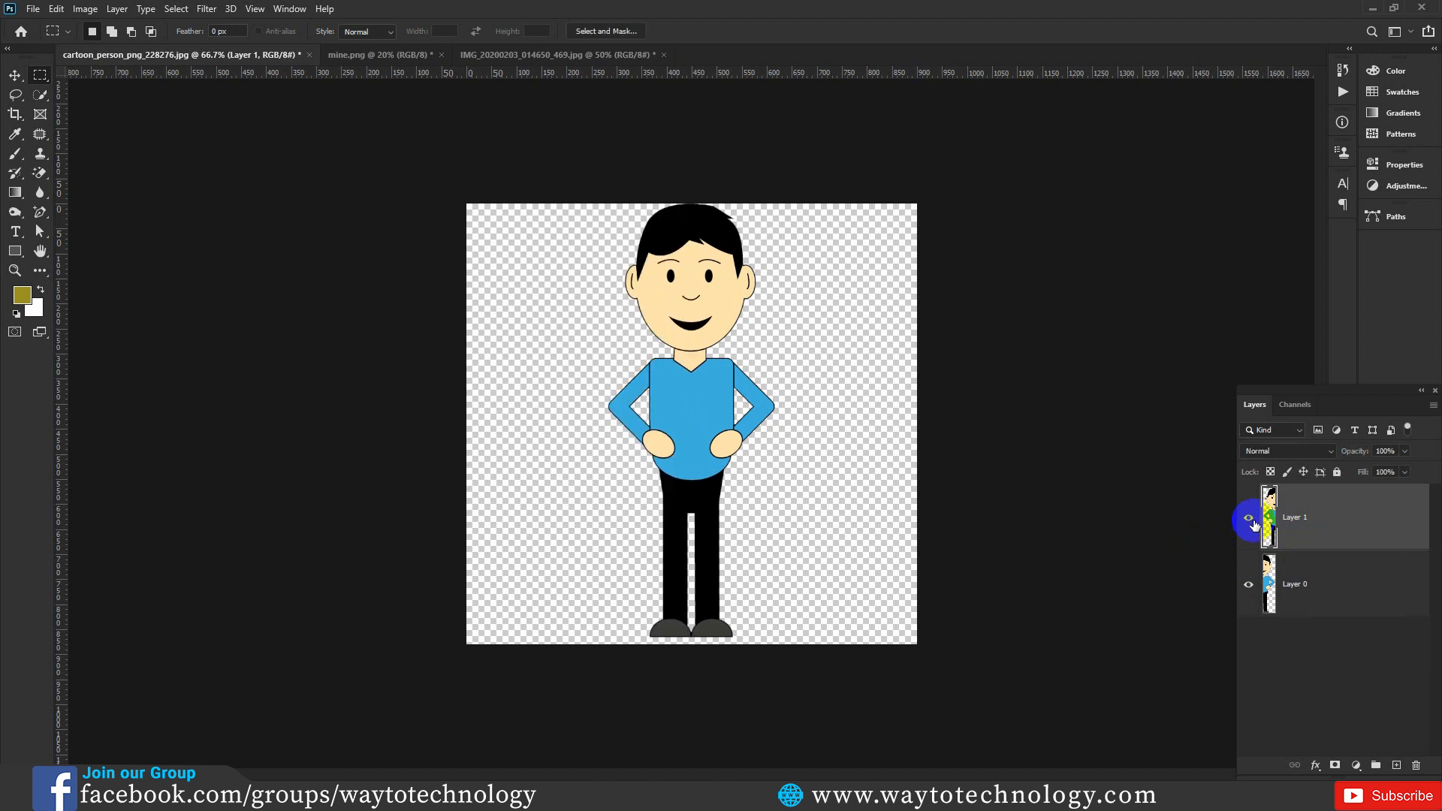
Step: Apply a black Color Overlay at 100% opacity in Normal blend mode to Layer 1
double_click(1359, 517)
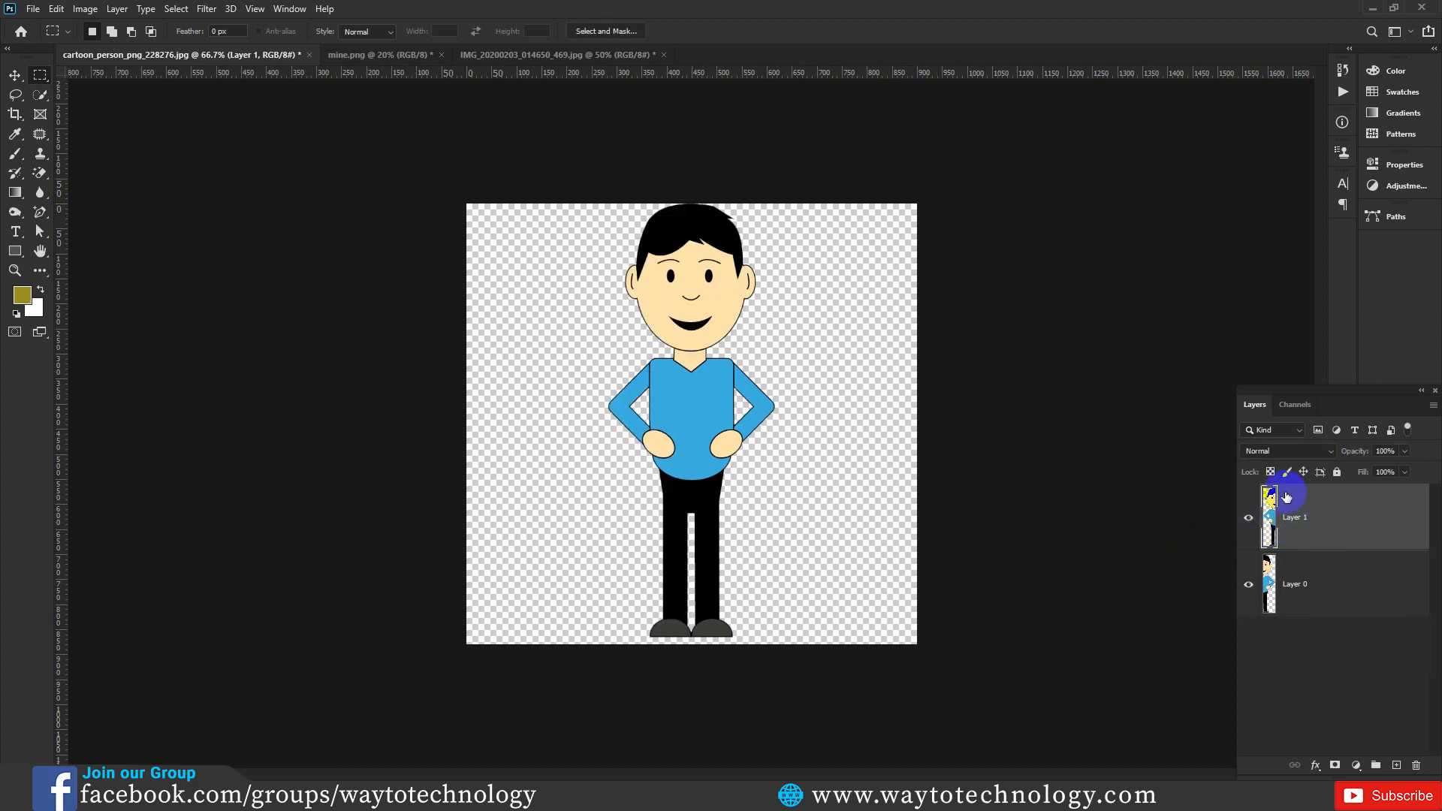
click(930, 257)
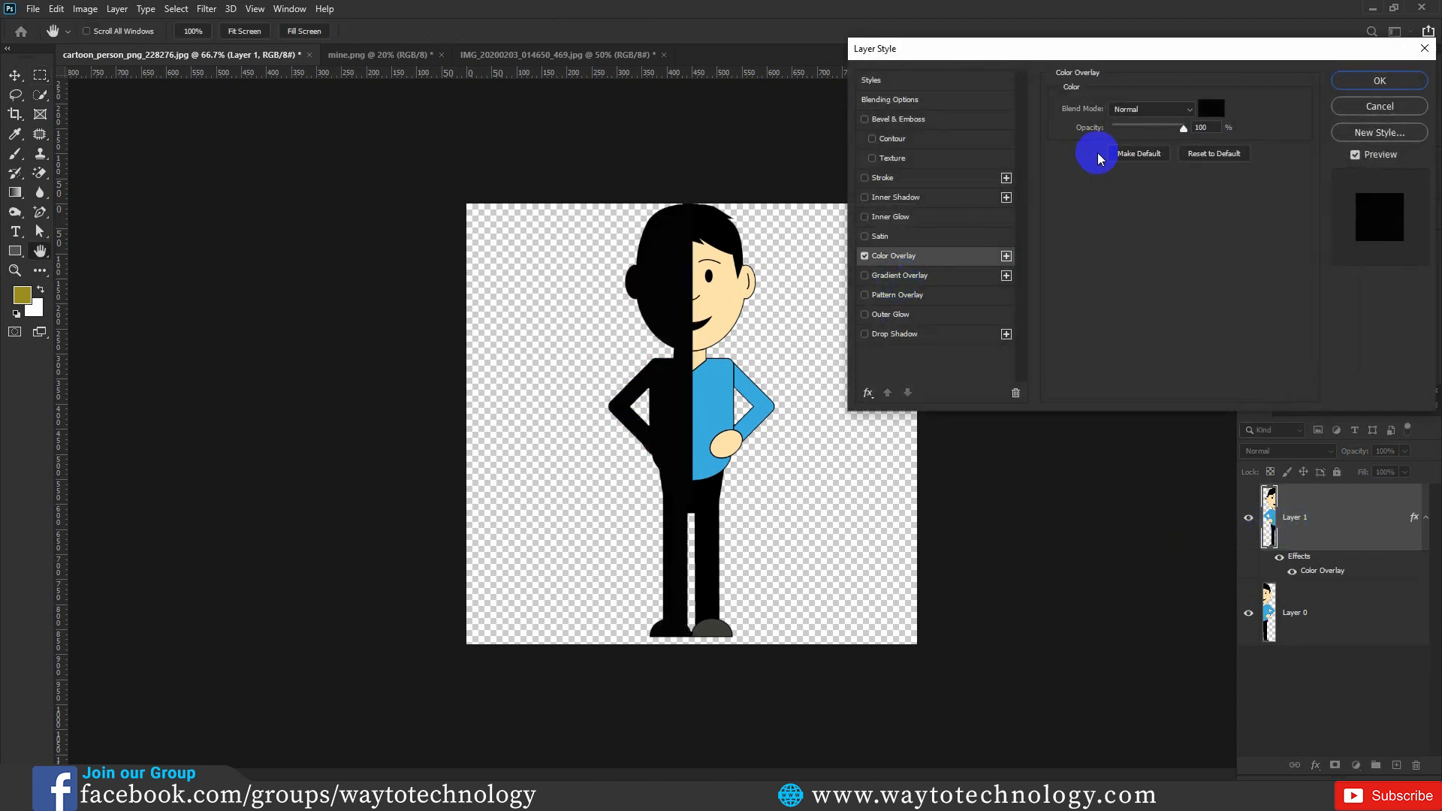
click(1348, 83)
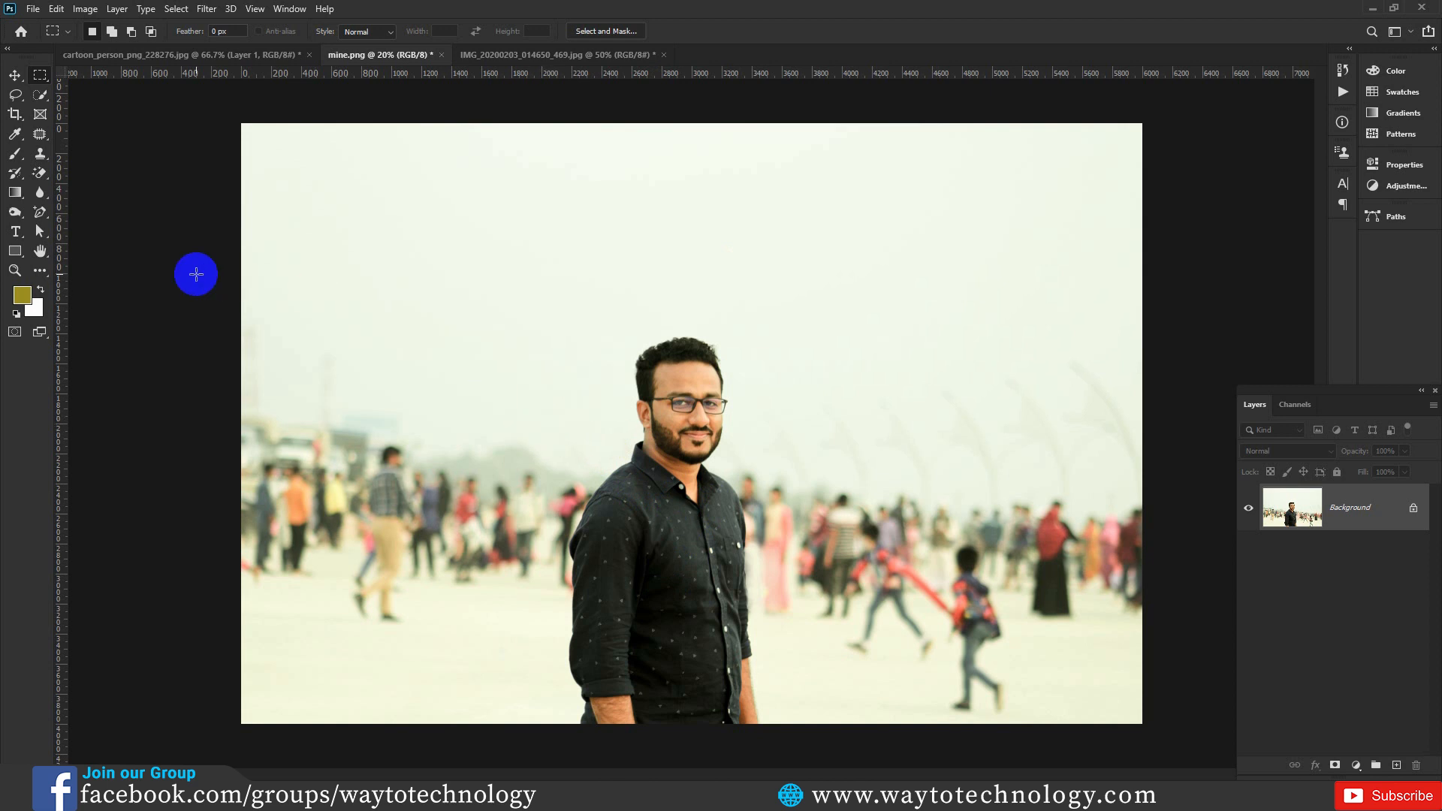
Step: Unlock the Background layer of mine.png and remove the photo's background with the Remove Background quick action
mouse_move(721, 455)
mouse_down()
mouse_move(711, 481)
mouse_move(716, 461)
mouse_up()
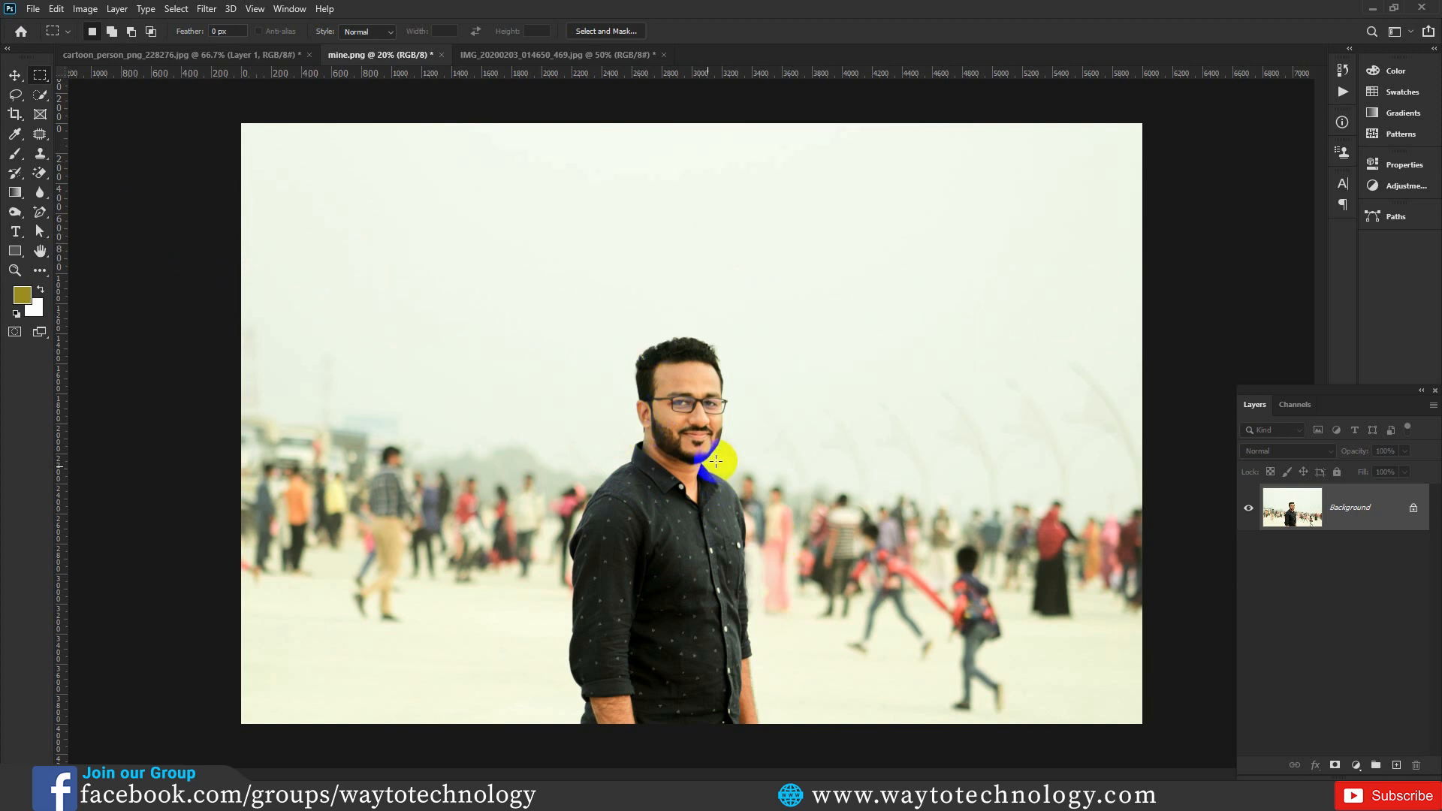
click(1402, 173)
click(289, 9)
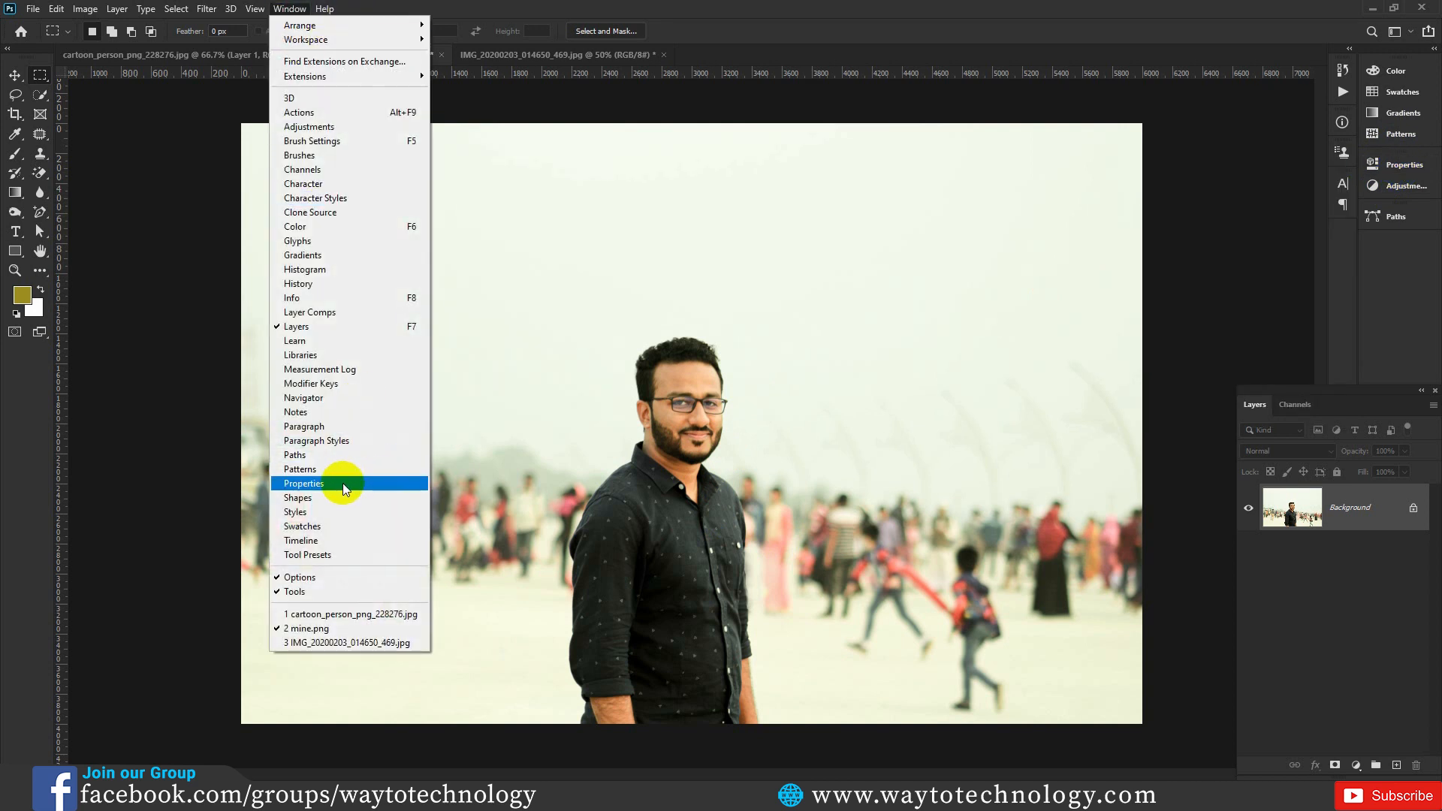
click(346, 485)
scroll(1234, 302, down, 3)
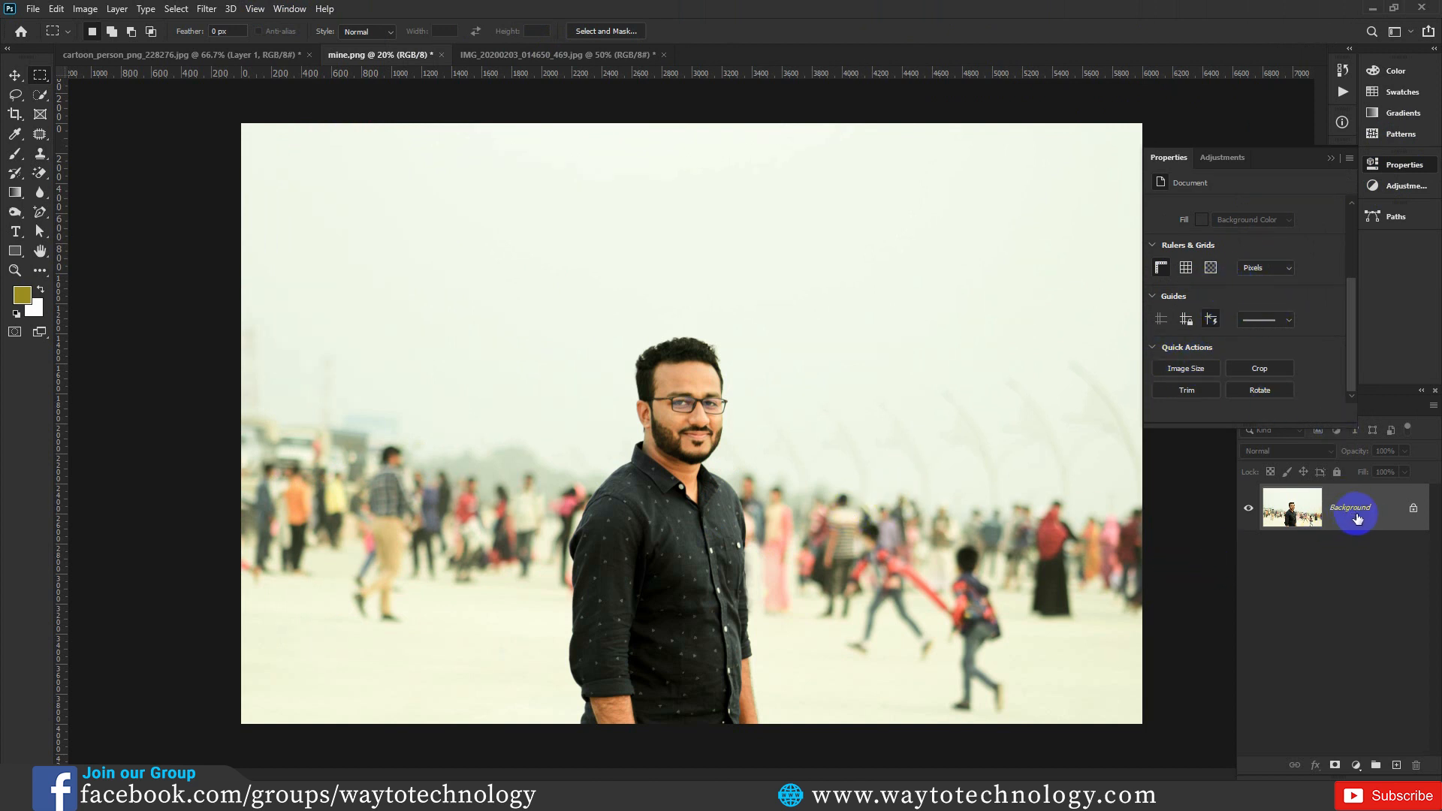
click(1412, 511)
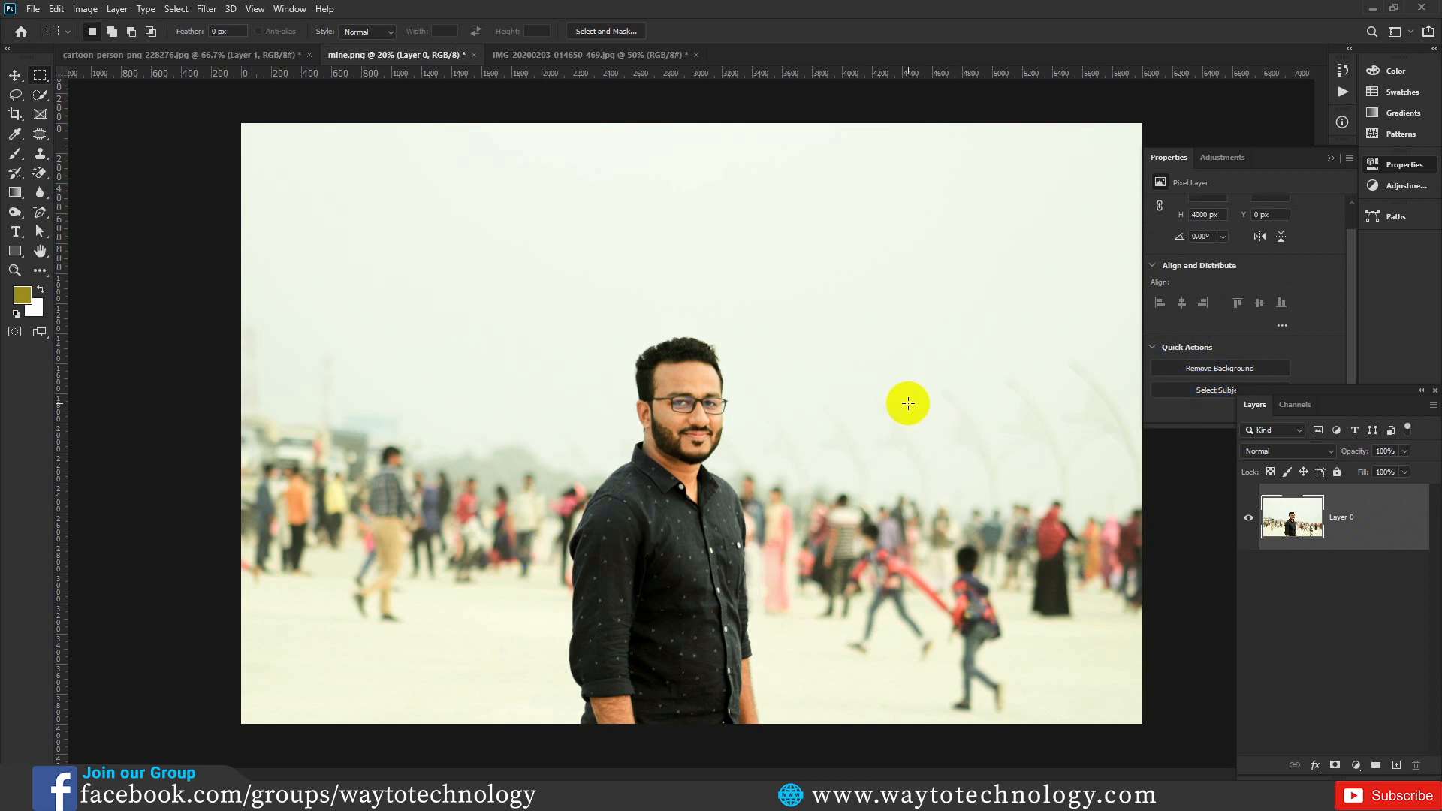
click(1193, 371)
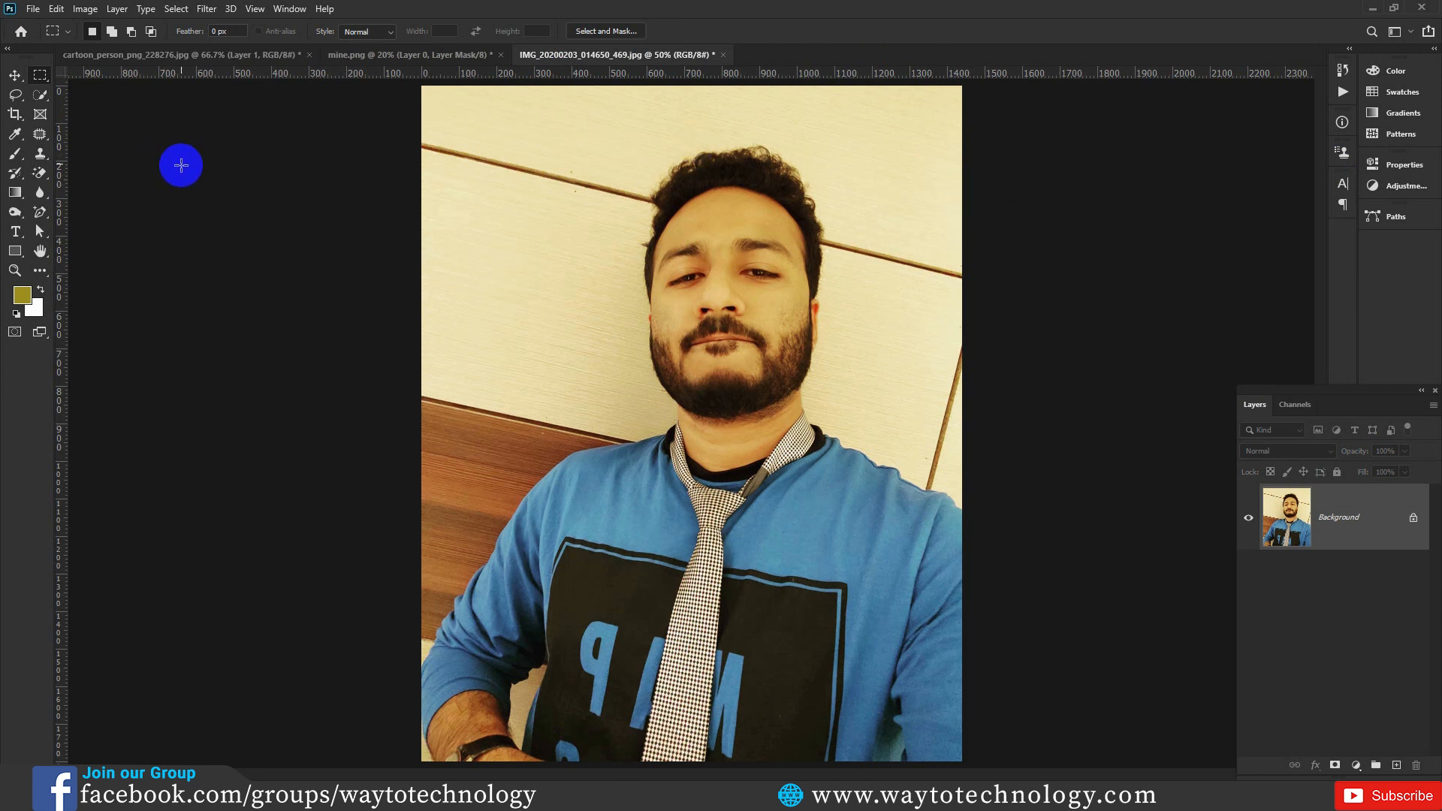
Step: Paint a soft olive brush stroke on the wall beside the man's head, keeping the current foreground color
click(17, 156)
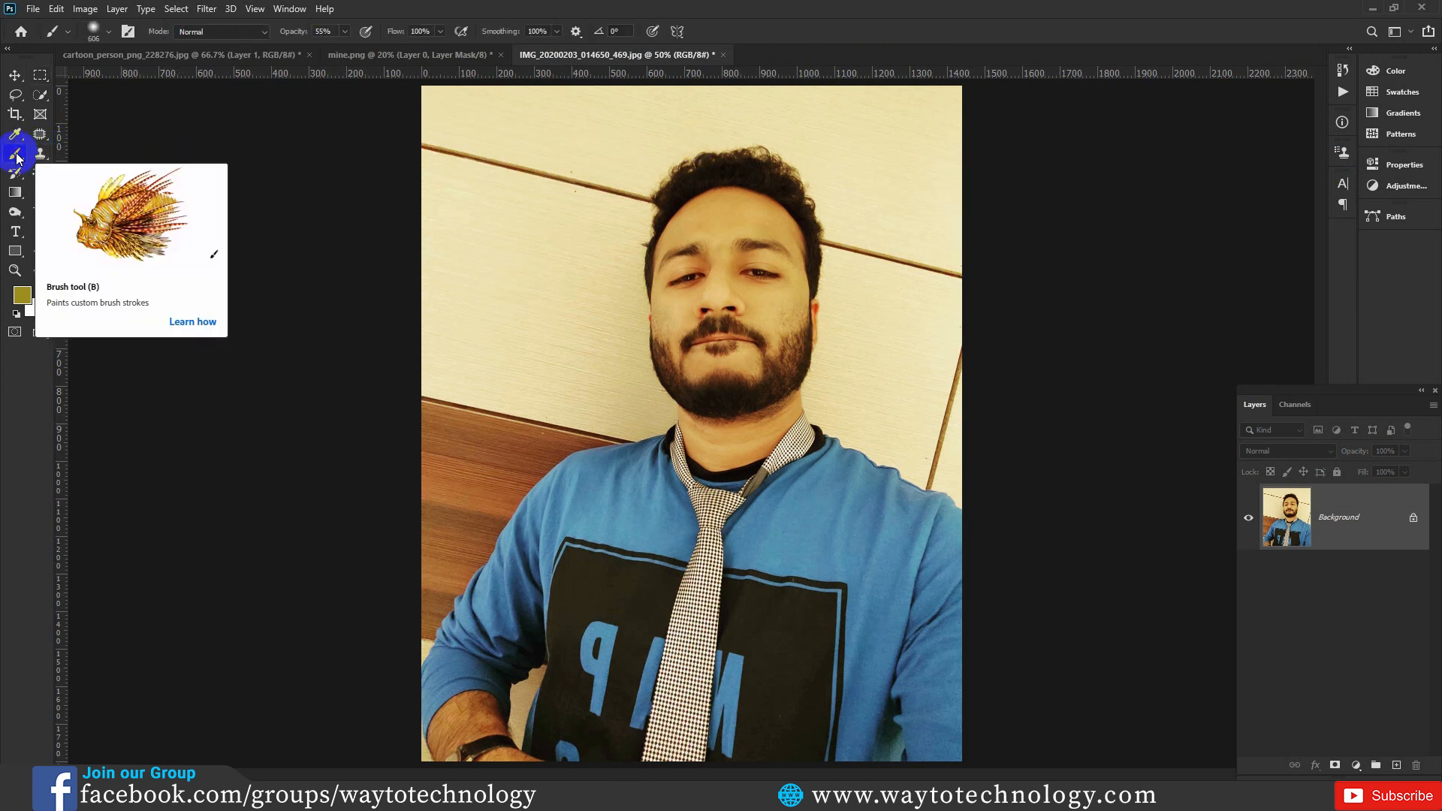
click(21, 295)
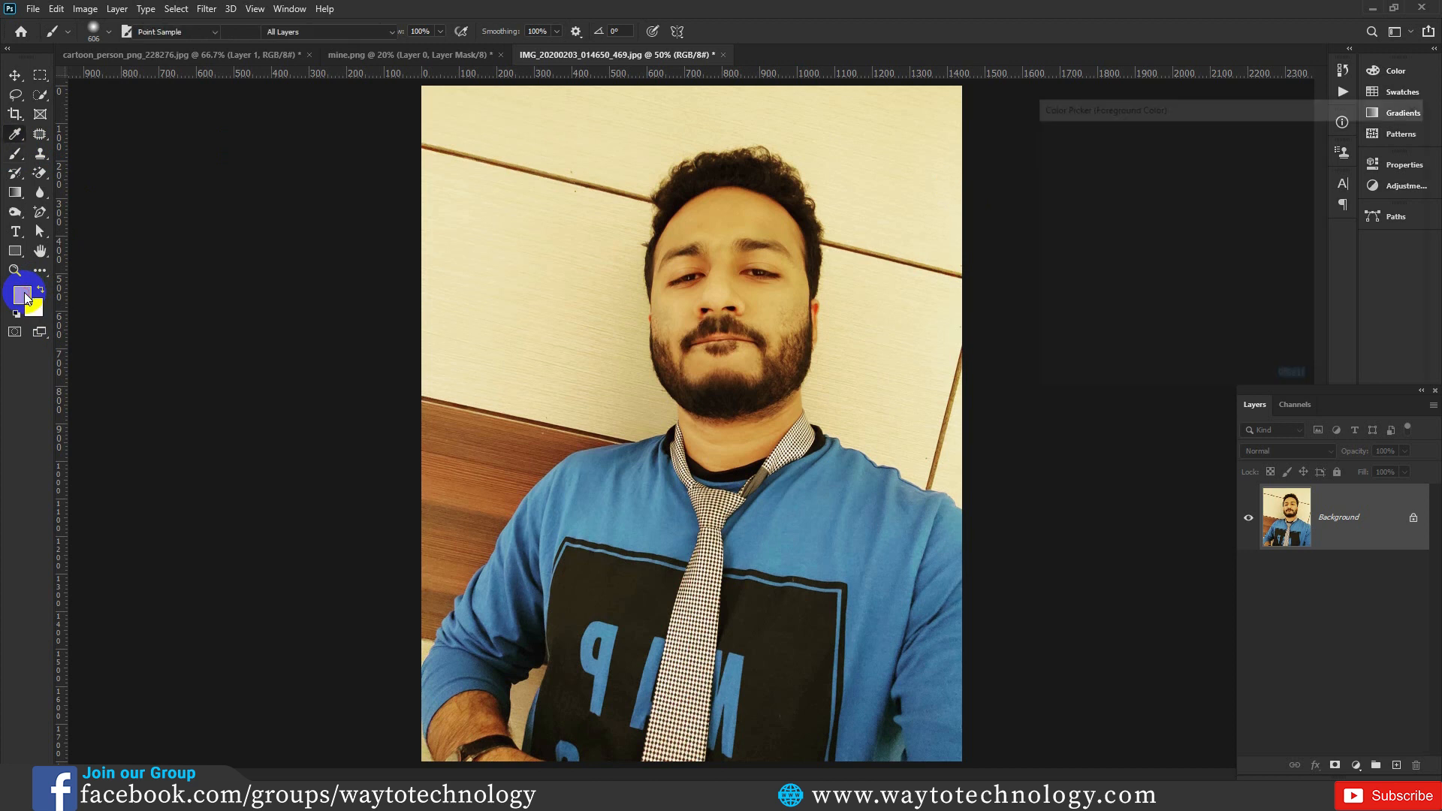
click(1378, 135)
mouse_move(508, 293)
mouse_down()
mouse_move(570, 315)
mouse_move(479, 292)
mouse_move(566, 279)
mouse_up()
Step: Set the brush size to 55 px and its hardness to 54%
right_click(554, 259)
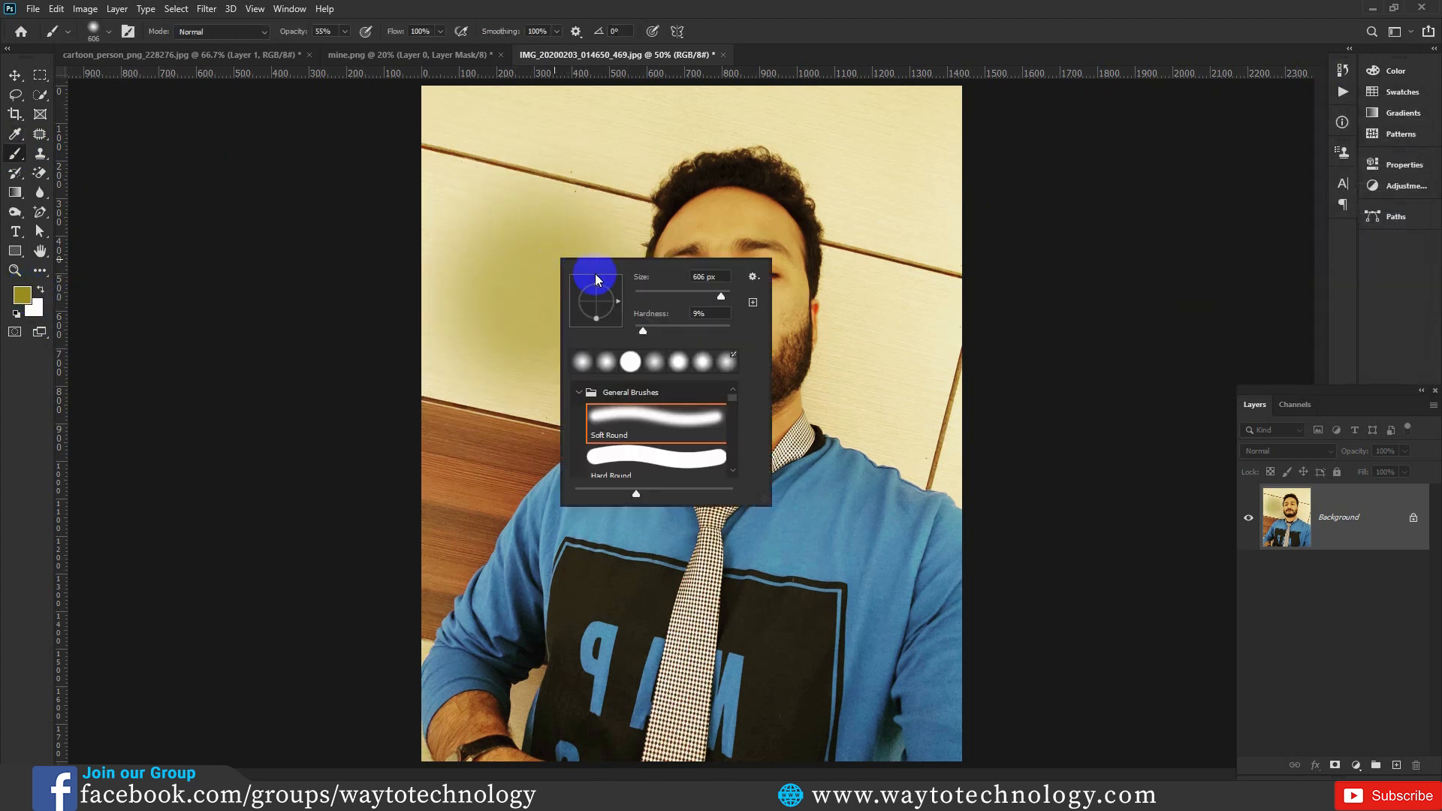
click(661, 293)
drag(660, 299, 659, 298)
drag(644, 331, 688, 334)
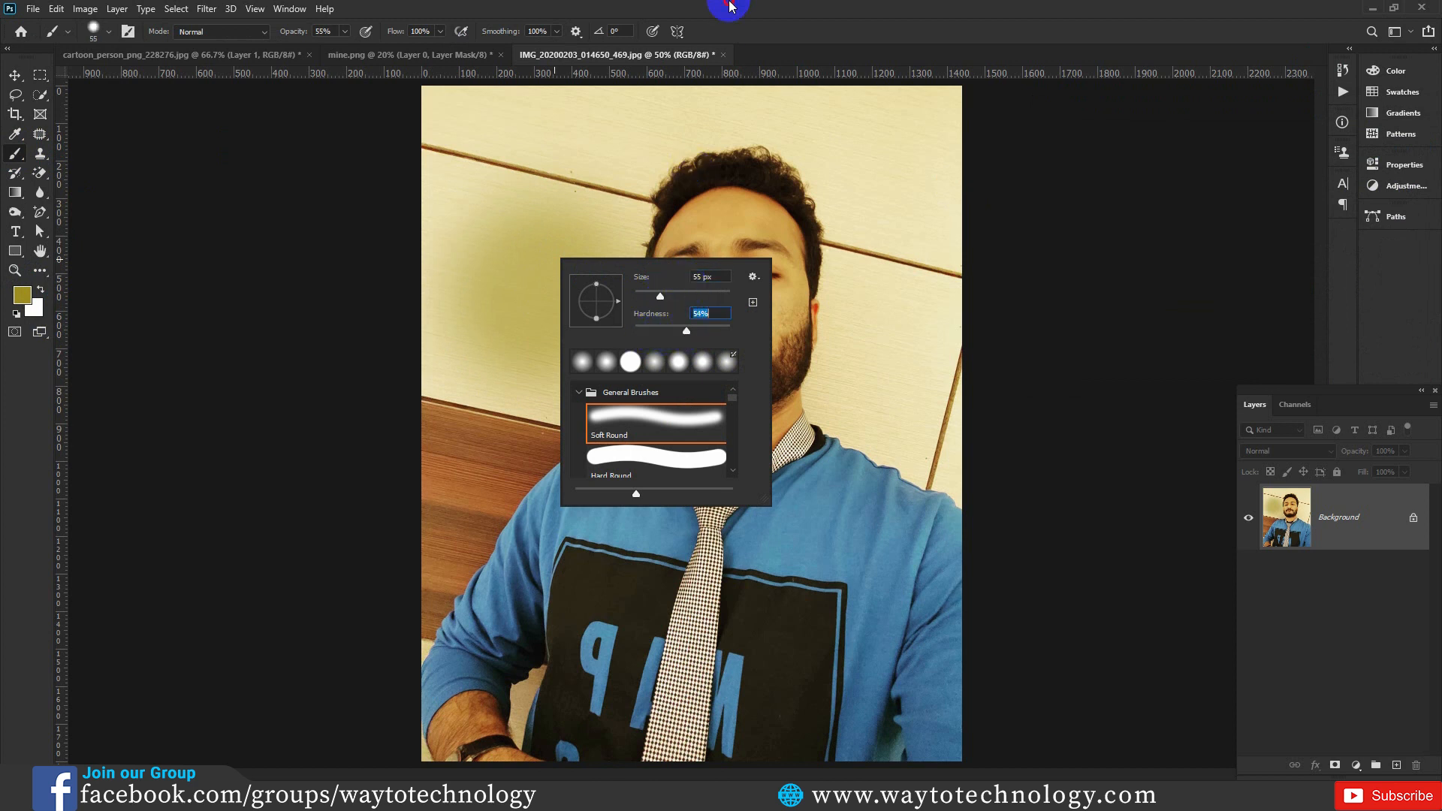
Step: Enlarge the brush to 250 px in increments and undo the olive stroke on the wall
click(535, 240)
key(bracketright)
key(bracketright)
key(bracketright)
key(bracketright)
key(bracketright)
key(bracketright)
key(bracketright)
key(bracketright)
key(bracketright)
key(bracketright)
key(bracketright)
key(bracketright)
key(bracketright)
key(bracketright)
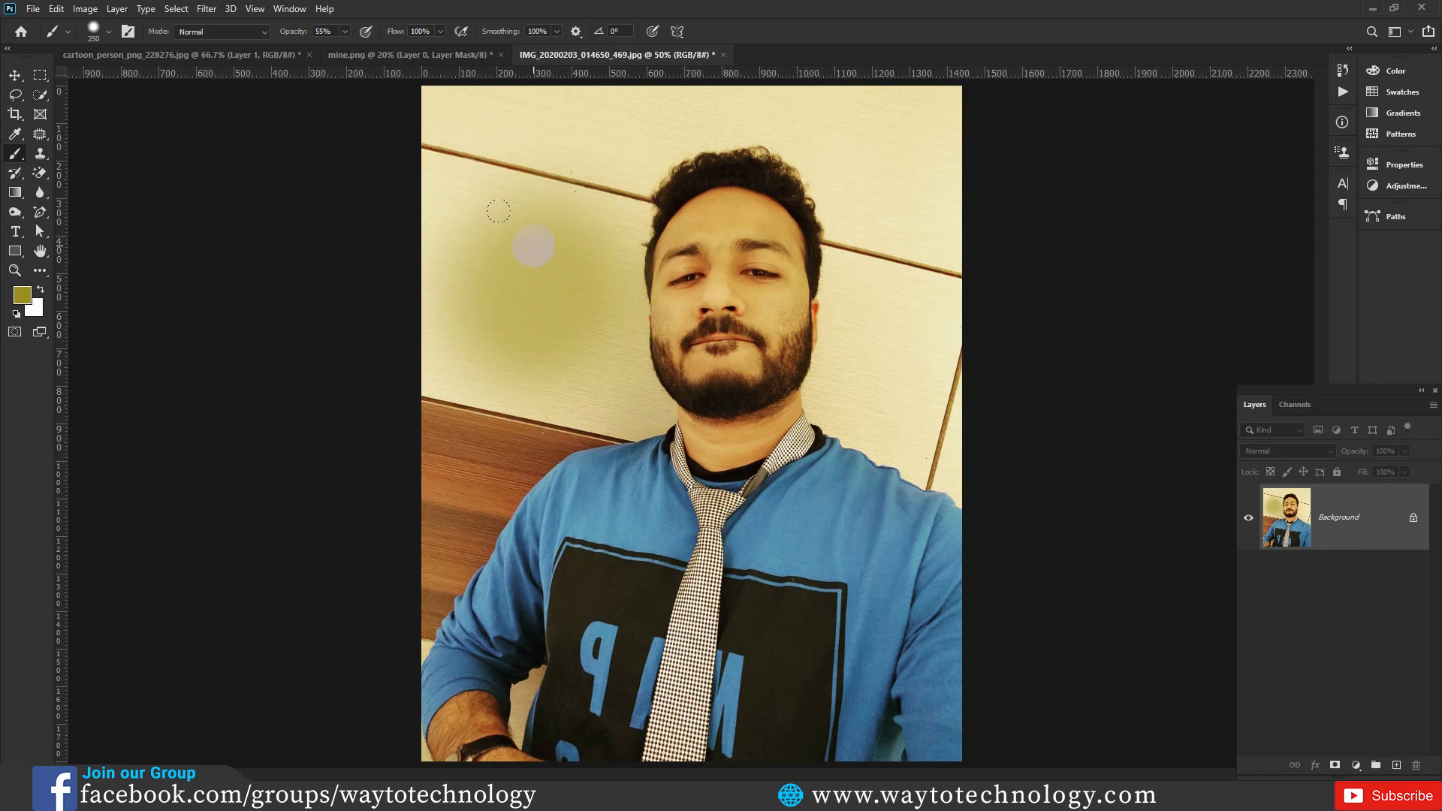
key(ctrl+z)
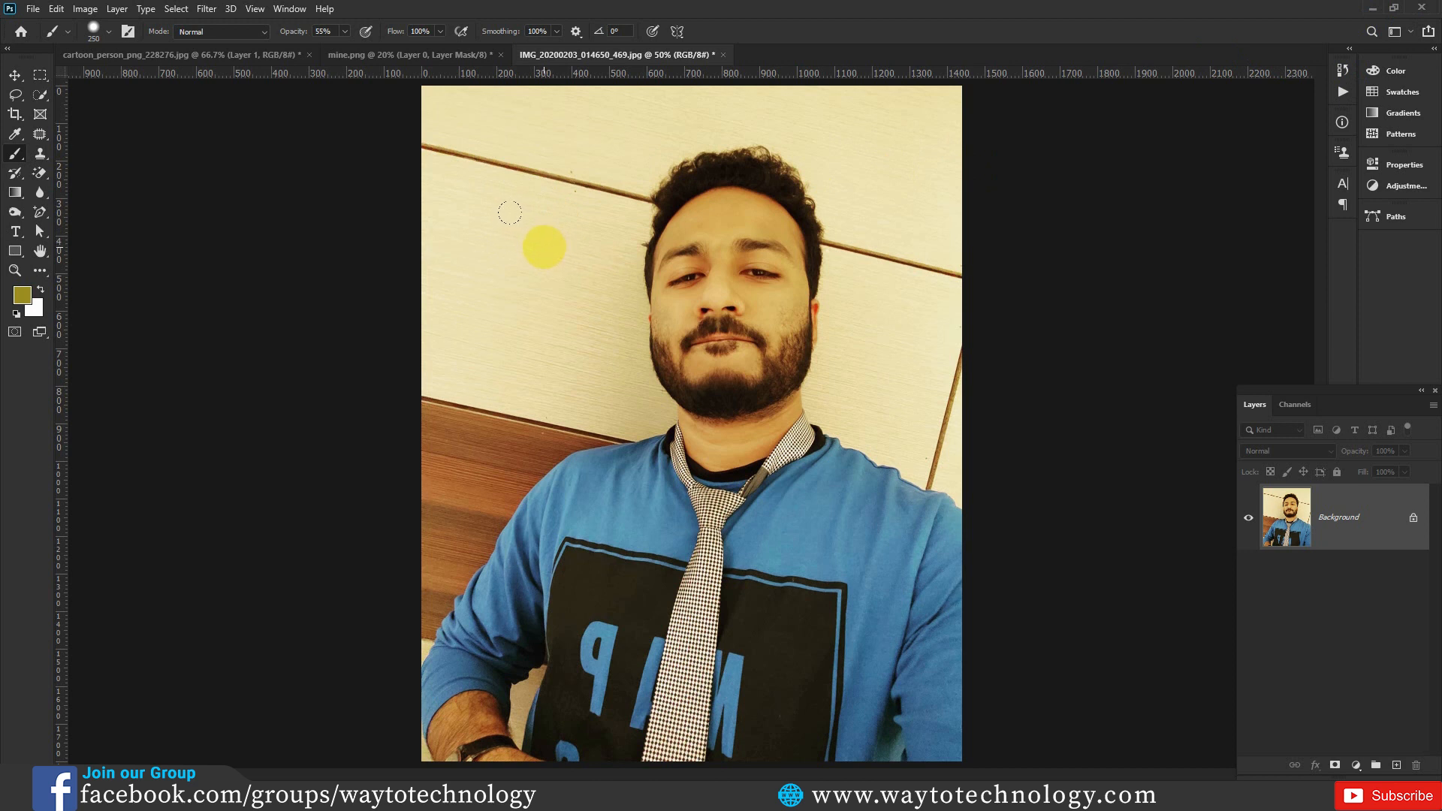
Step: Interactively resize the brush on the canvas to 510 px with a hard edge, and undo a test dab on the wall
alt+right_click(542, 256)
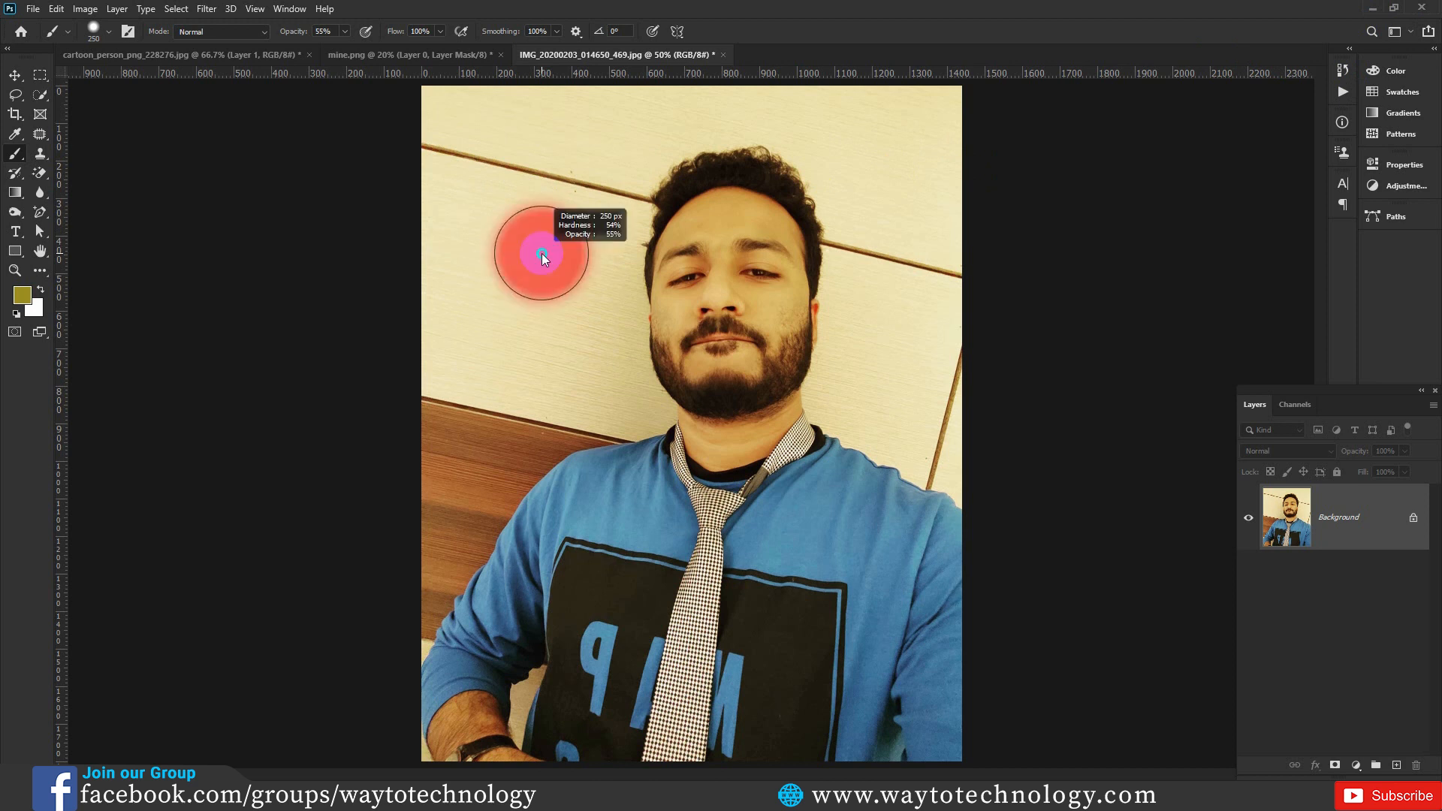
mouse_move(542, 256)
mouse_down()
mouse_move(662, 260)
mouse_move(526, 267)
mouse_move(700, 269)
mouse_up()
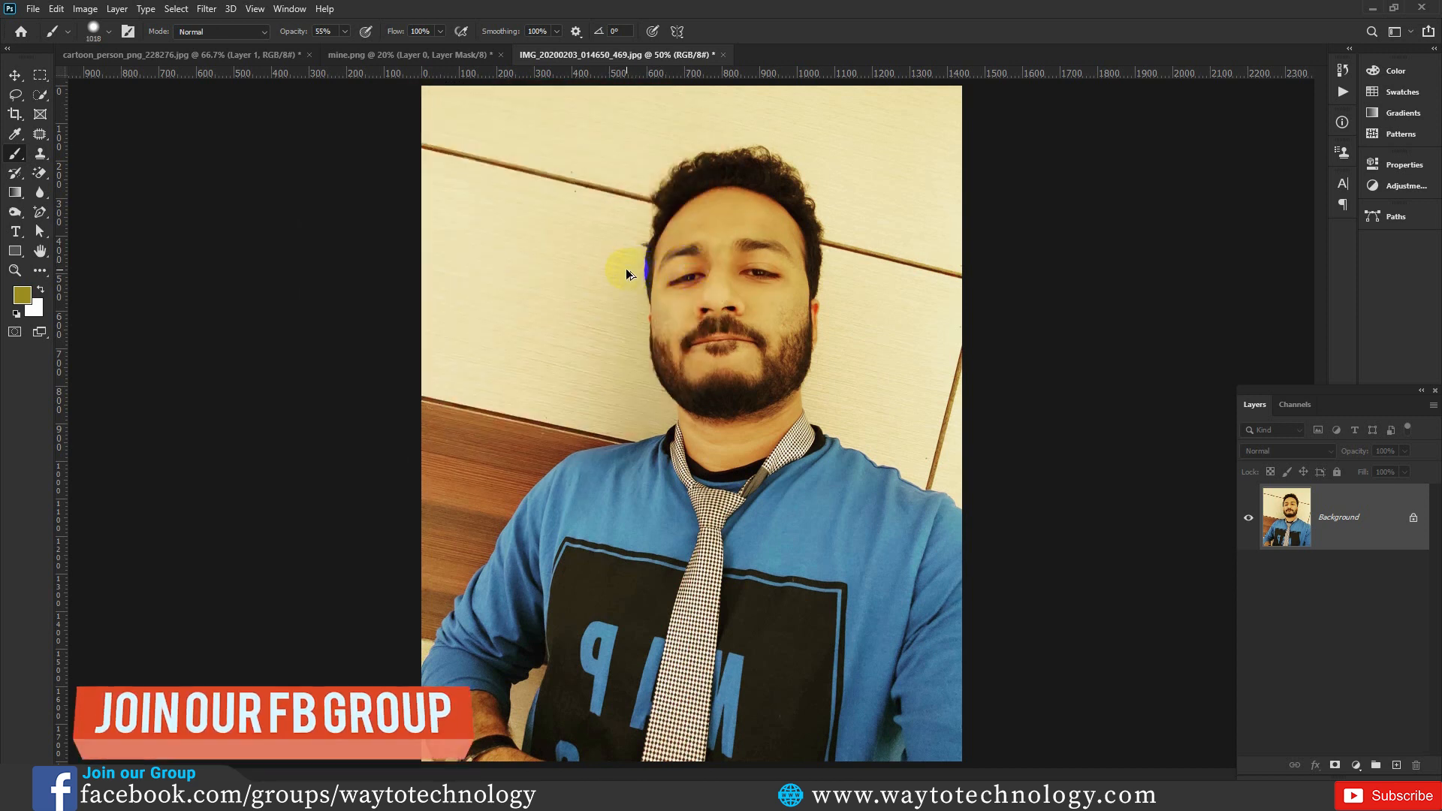
mouse_move(624, 268)
mouse_down()
mouse_move(515, 274)
mouse_move(557, 275)
mouse_move(526, 273)
mouse_move(558, 207)
mouse_up()
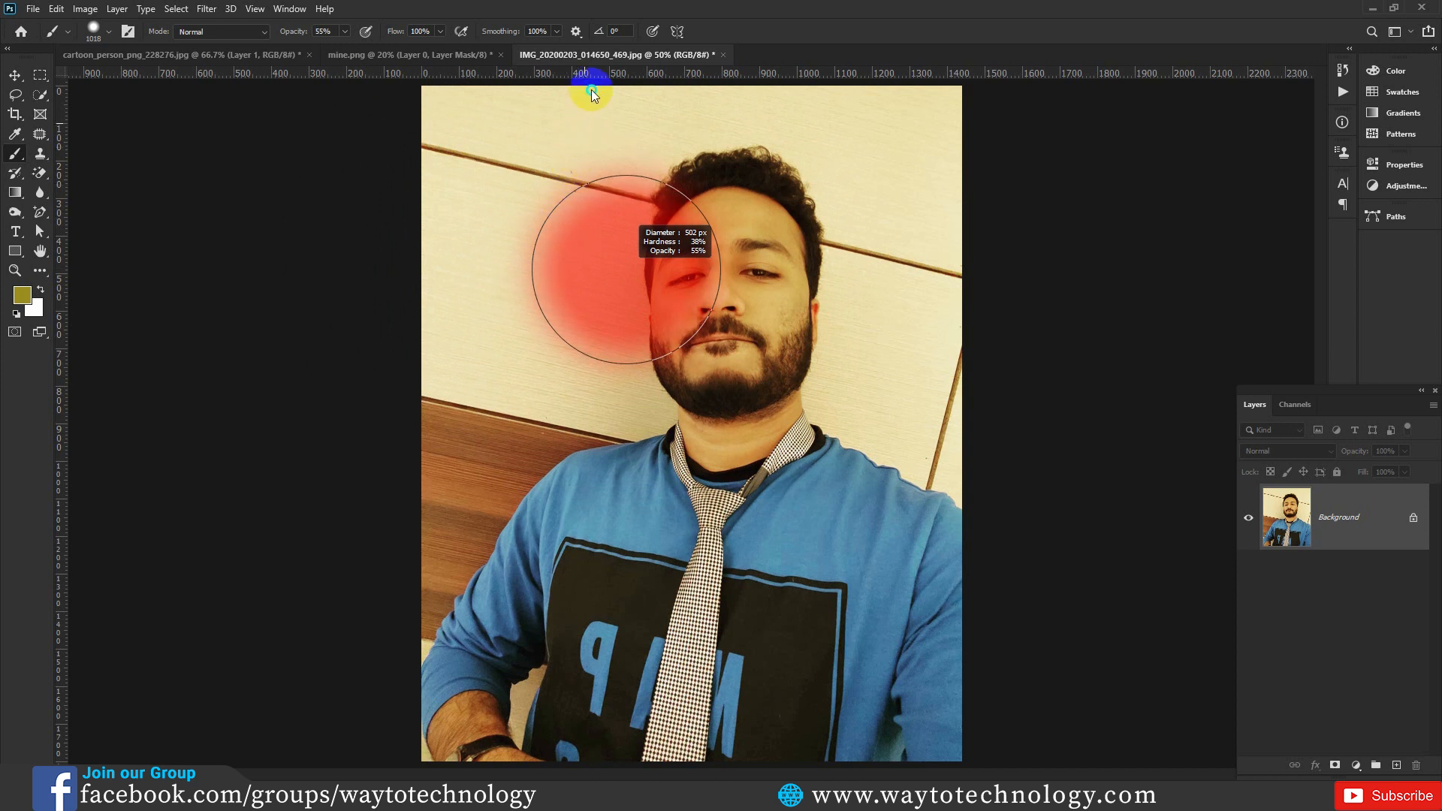
drag(594, 79, 600, 68)
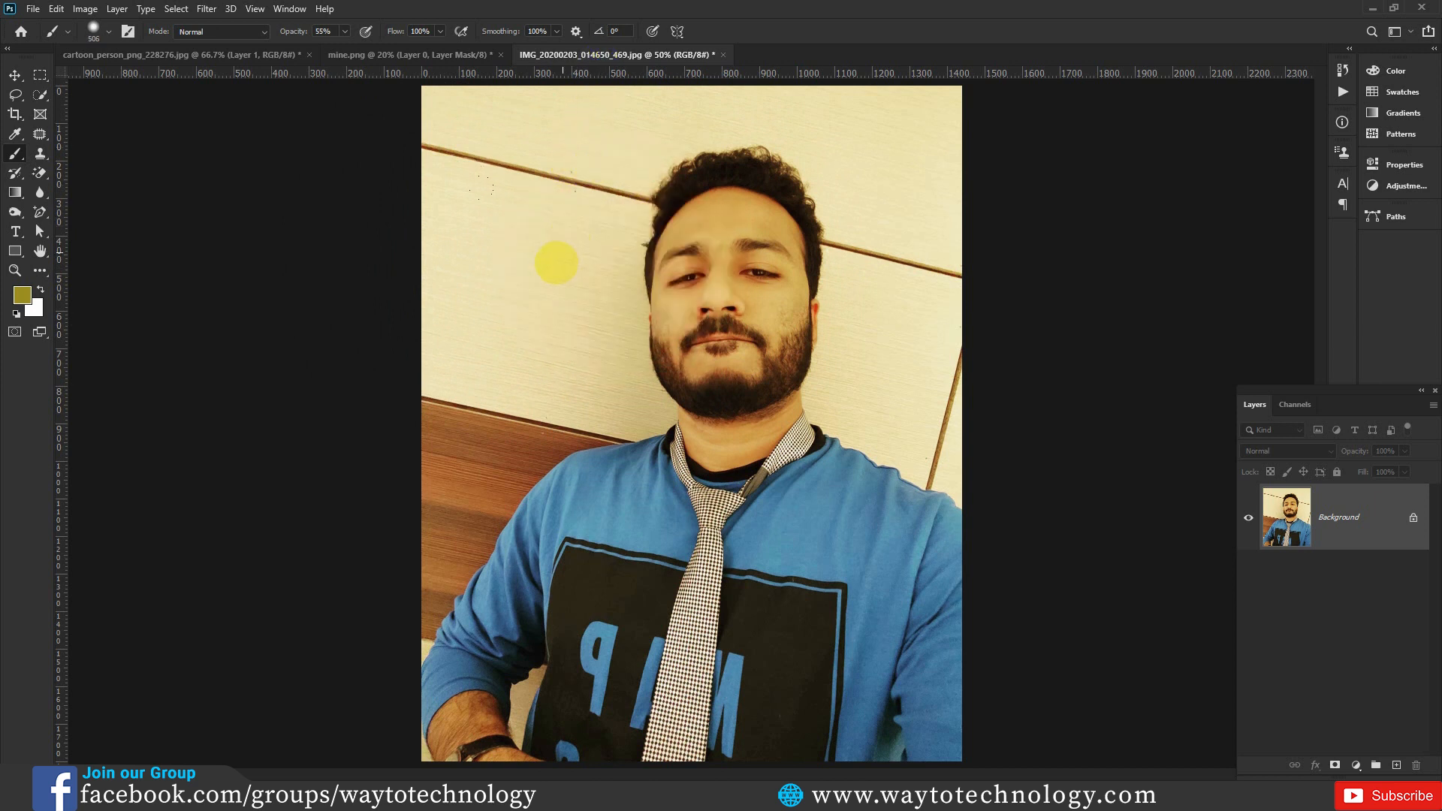
drag(551, 285, 562, 502)
click(523, 281)
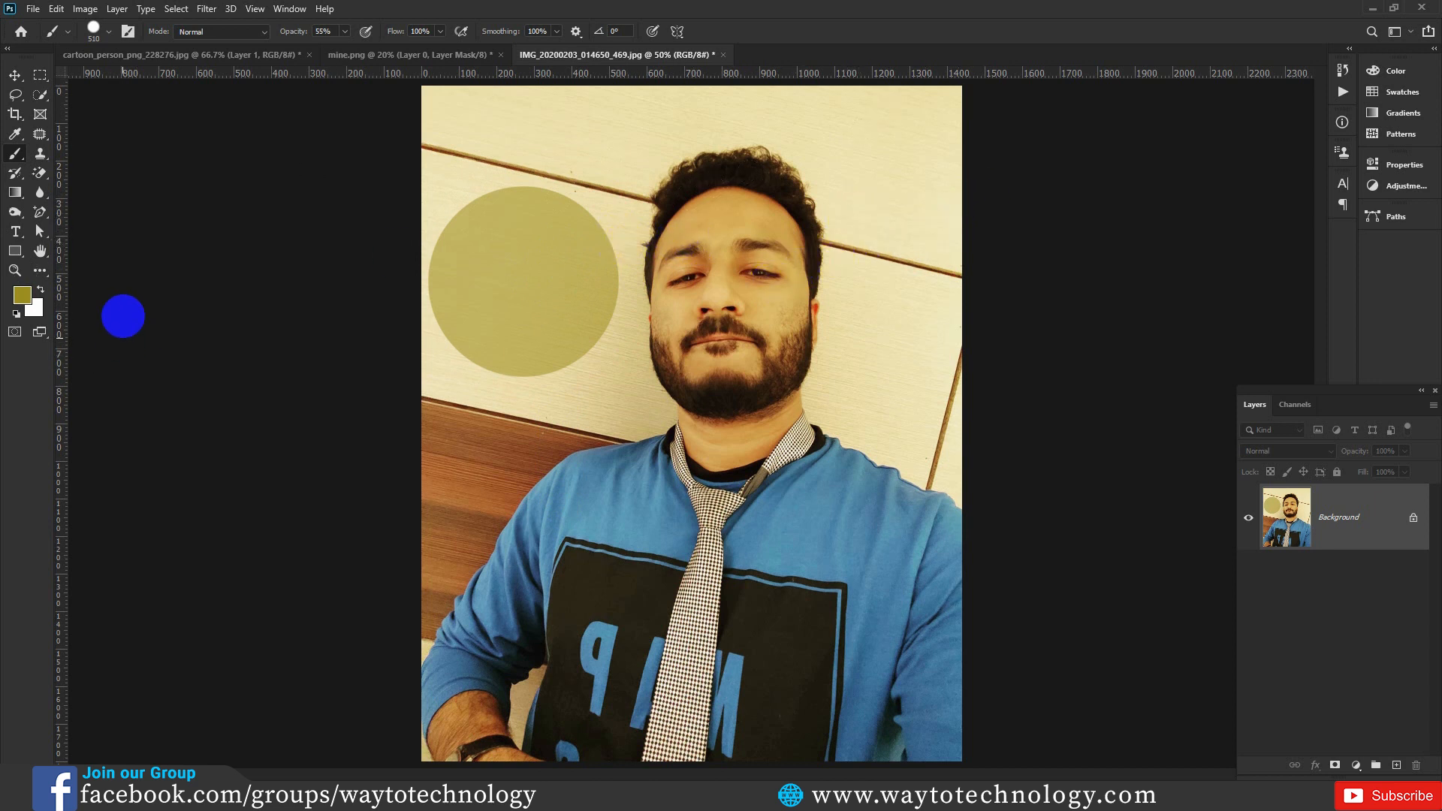
key(ctrl+z)
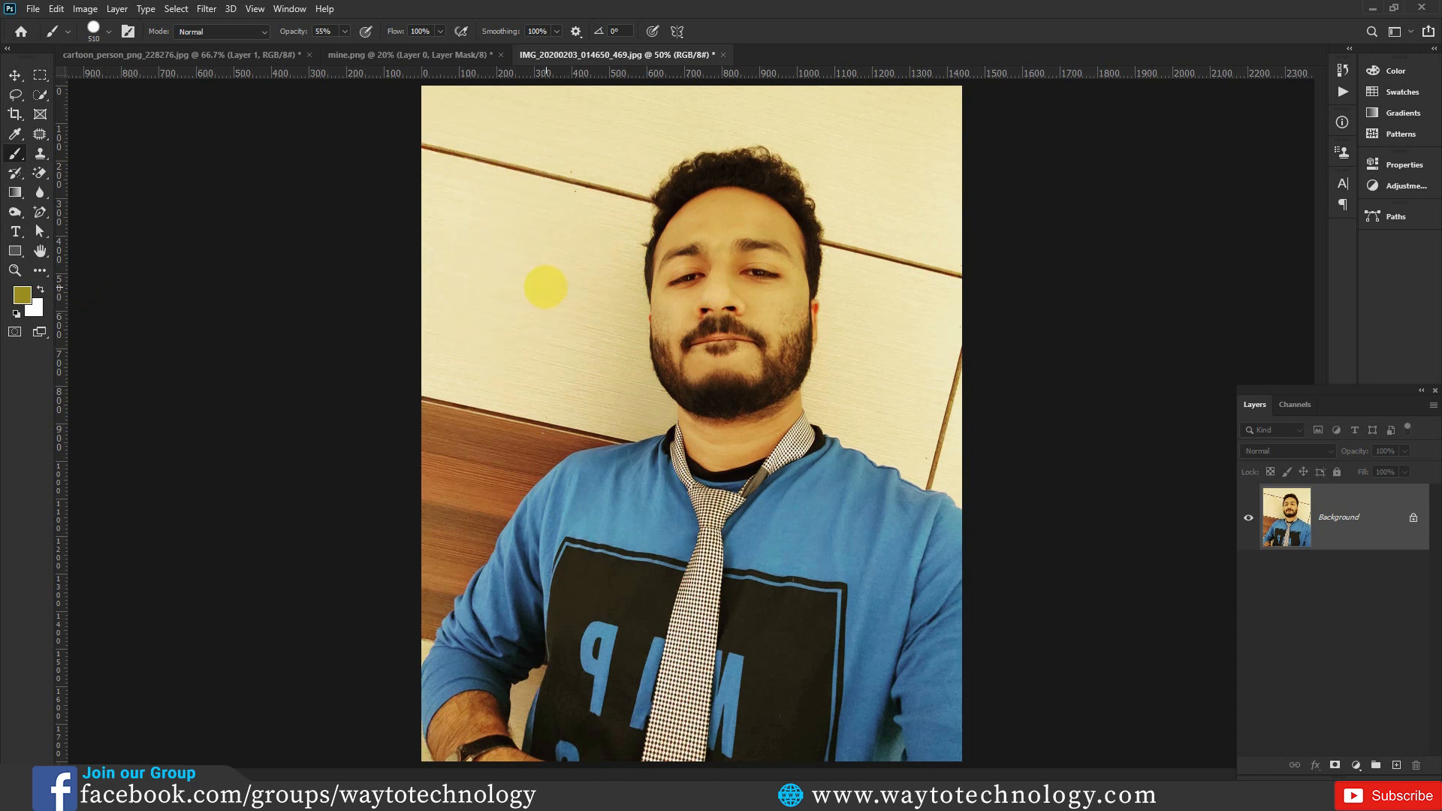
Step: Choose light blue with the HUD color picker and paint strokes over the wall and the man's face
alt+shift+right_click(549, 280)
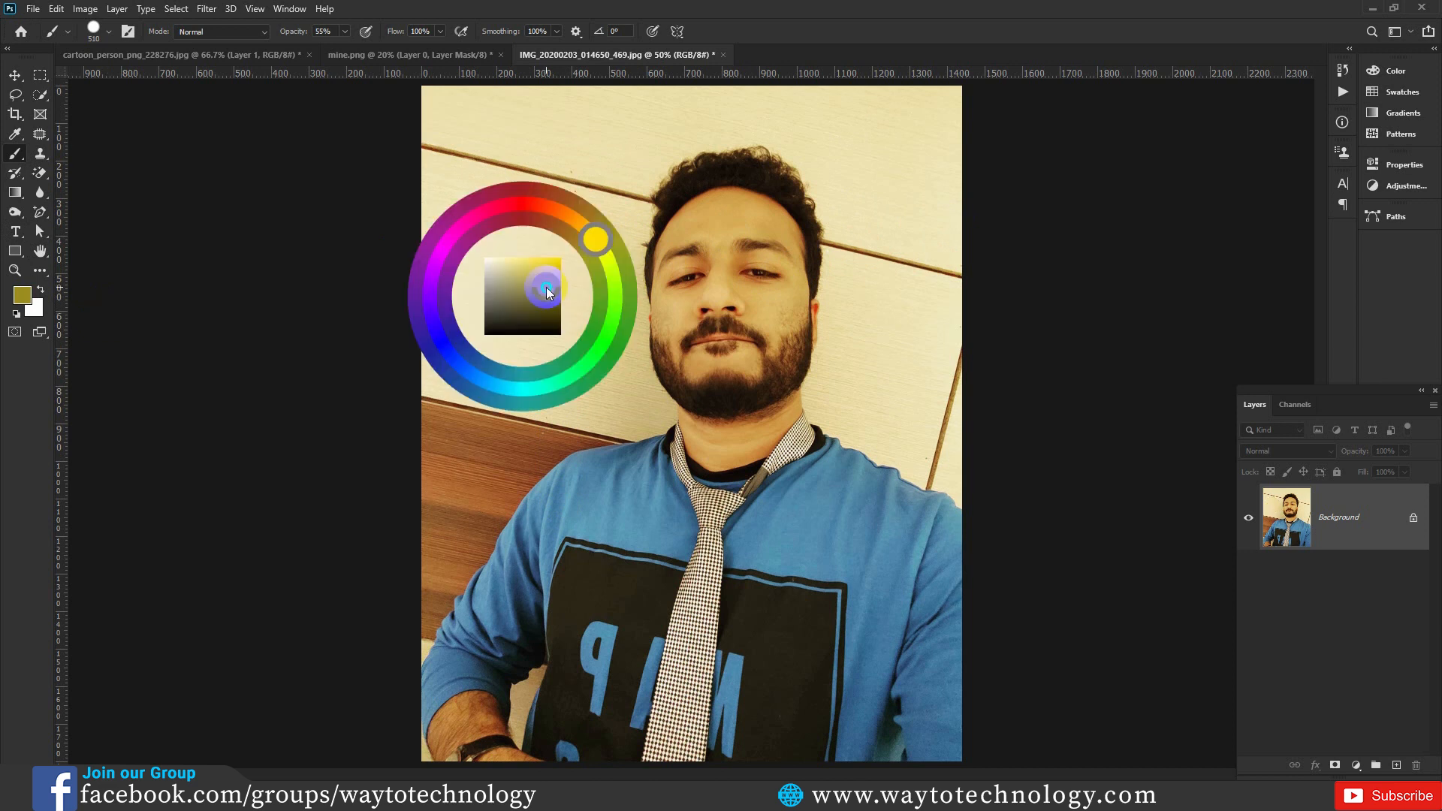
mouse_move(549, 291)
mouse_down()
mouse_move(518, 217)
mouse_move(468, 223)
mouse_move(528, 200)
mouse_move(579, 219)
mouse_move(602, 331)
mouse_move(477, 373)
mouse_move(455, 350)
mouse_move(471, 368)
mouse_up()
mouse_move(534, 263)
mouse_down()
mouse_move(515, 306)
mouse_move(653, 187)
mouse_move(563, 236)
mouse_up()
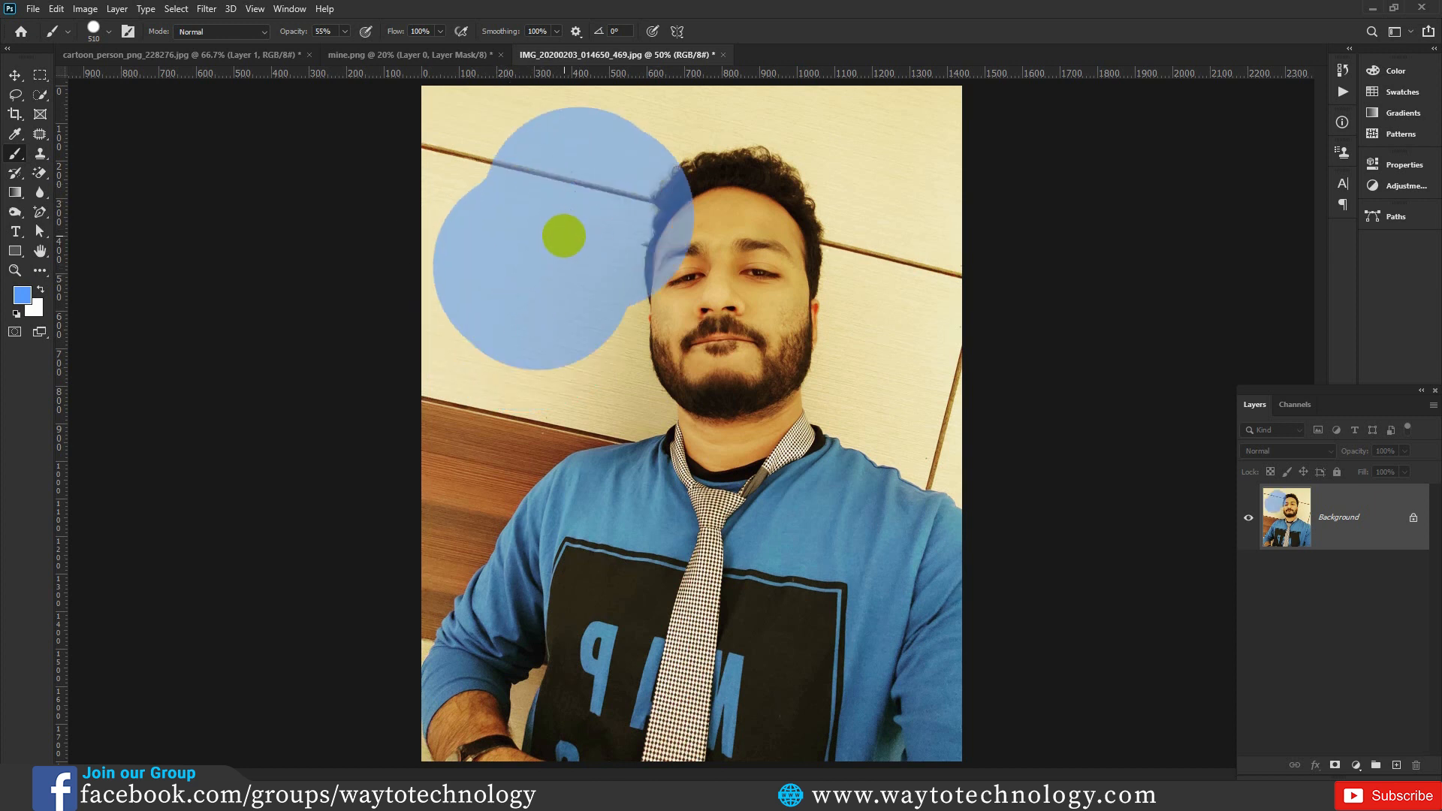
mouse_move(701, 304)
mouse_down()
mouse_move(776, 296)
mouse_move(727, 244)
mouse_up()
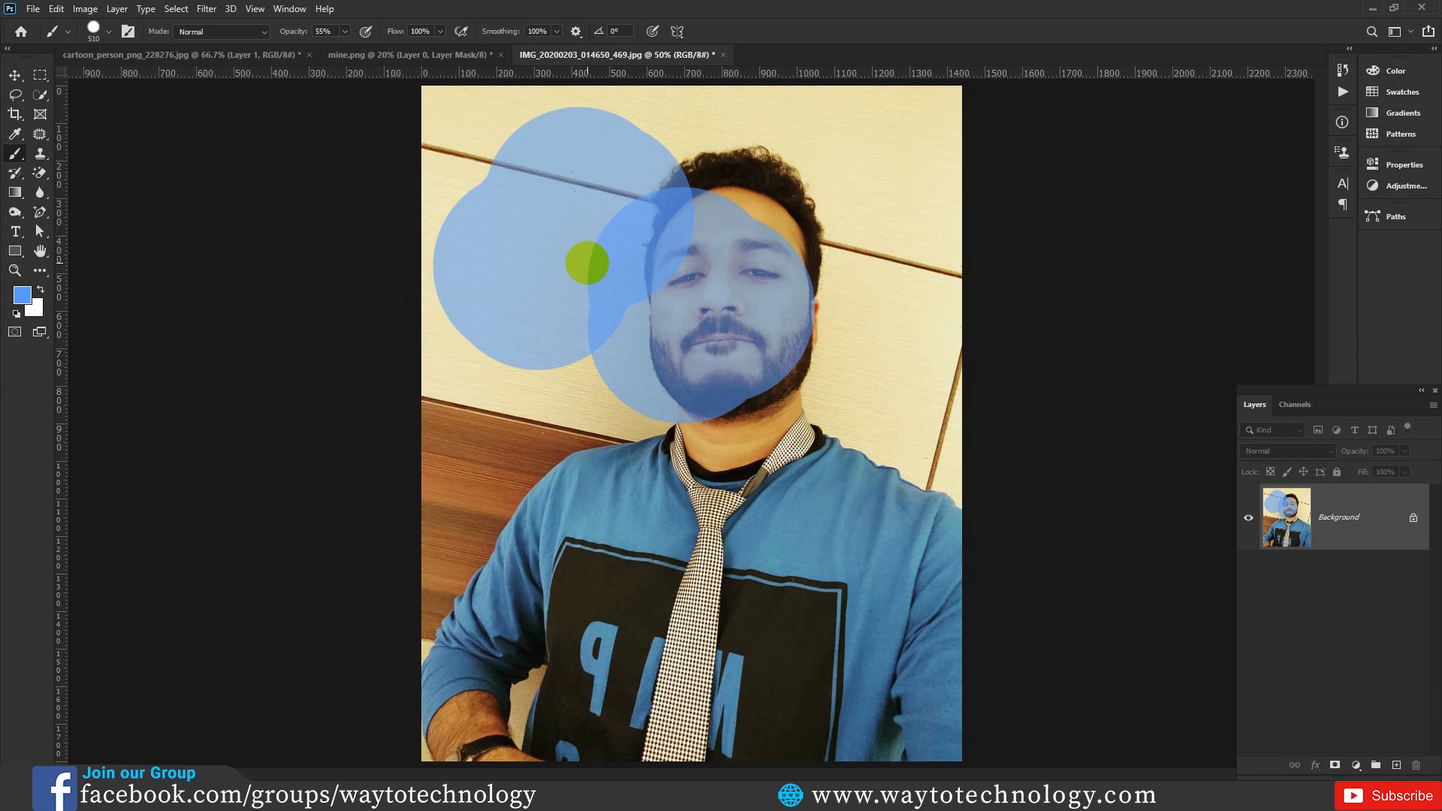
Step: Change the foreground color to light pink with the HUD color picker
alt+shift+right_click(588, 253)
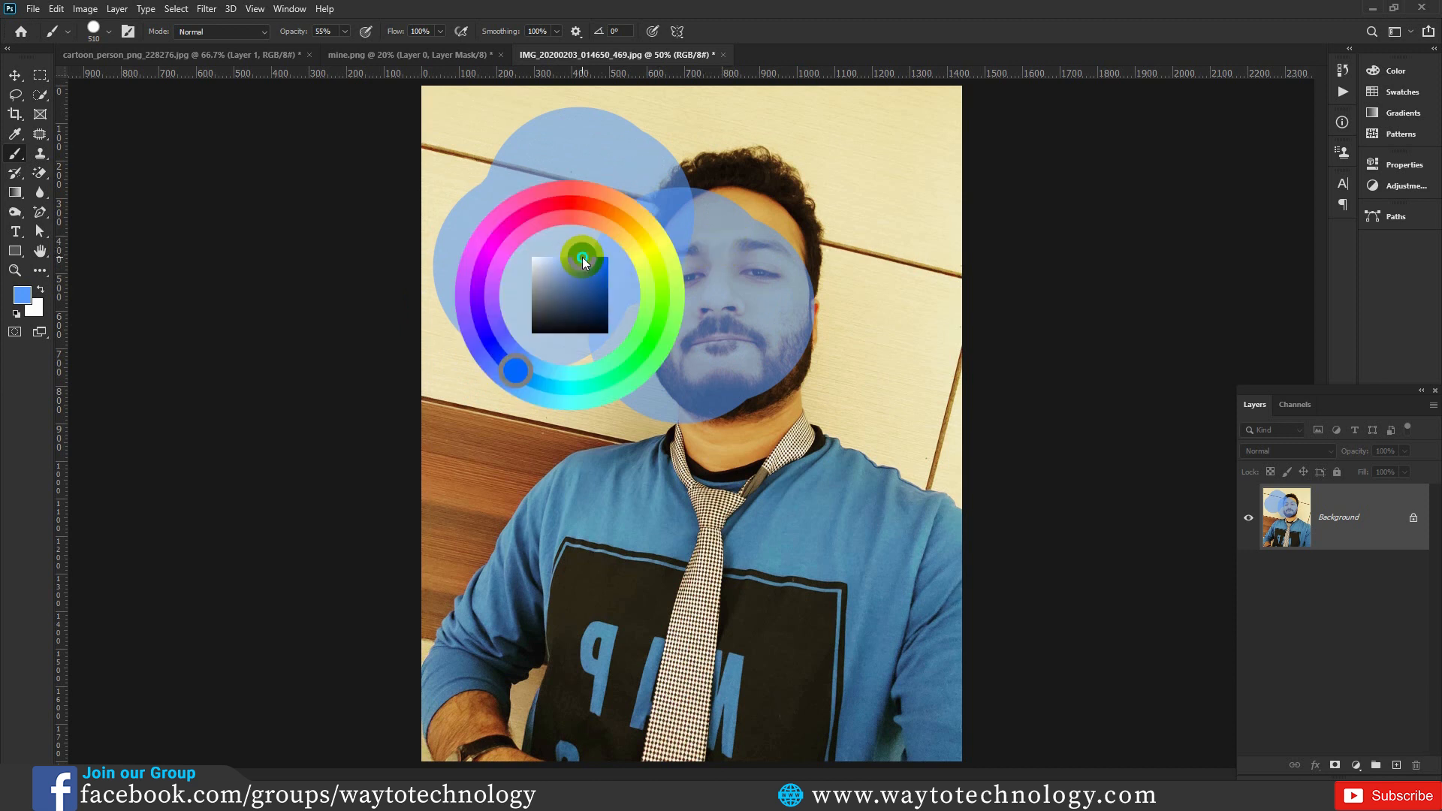
drag(547, 256, 582, 272)
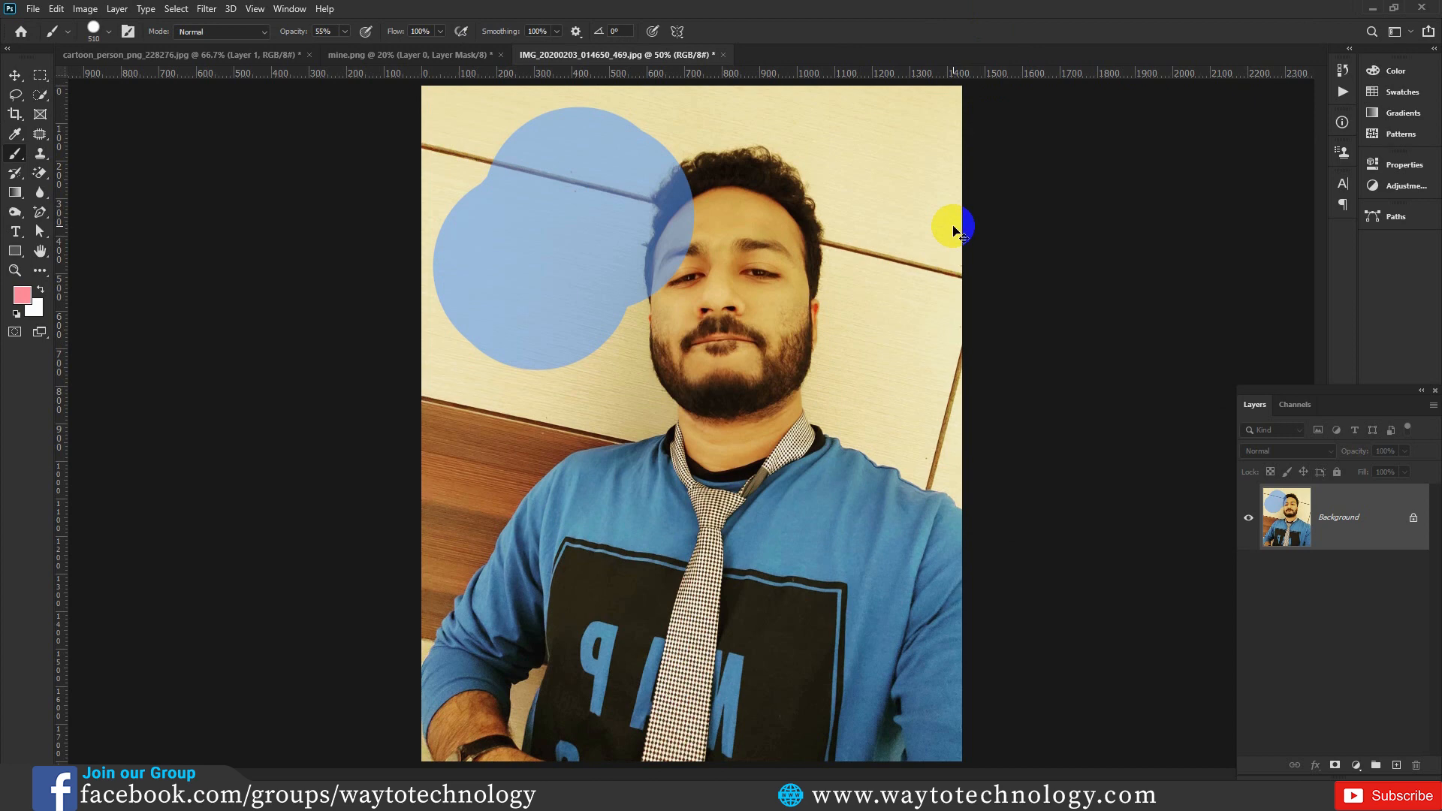
key(i)
key(ctrl+k)
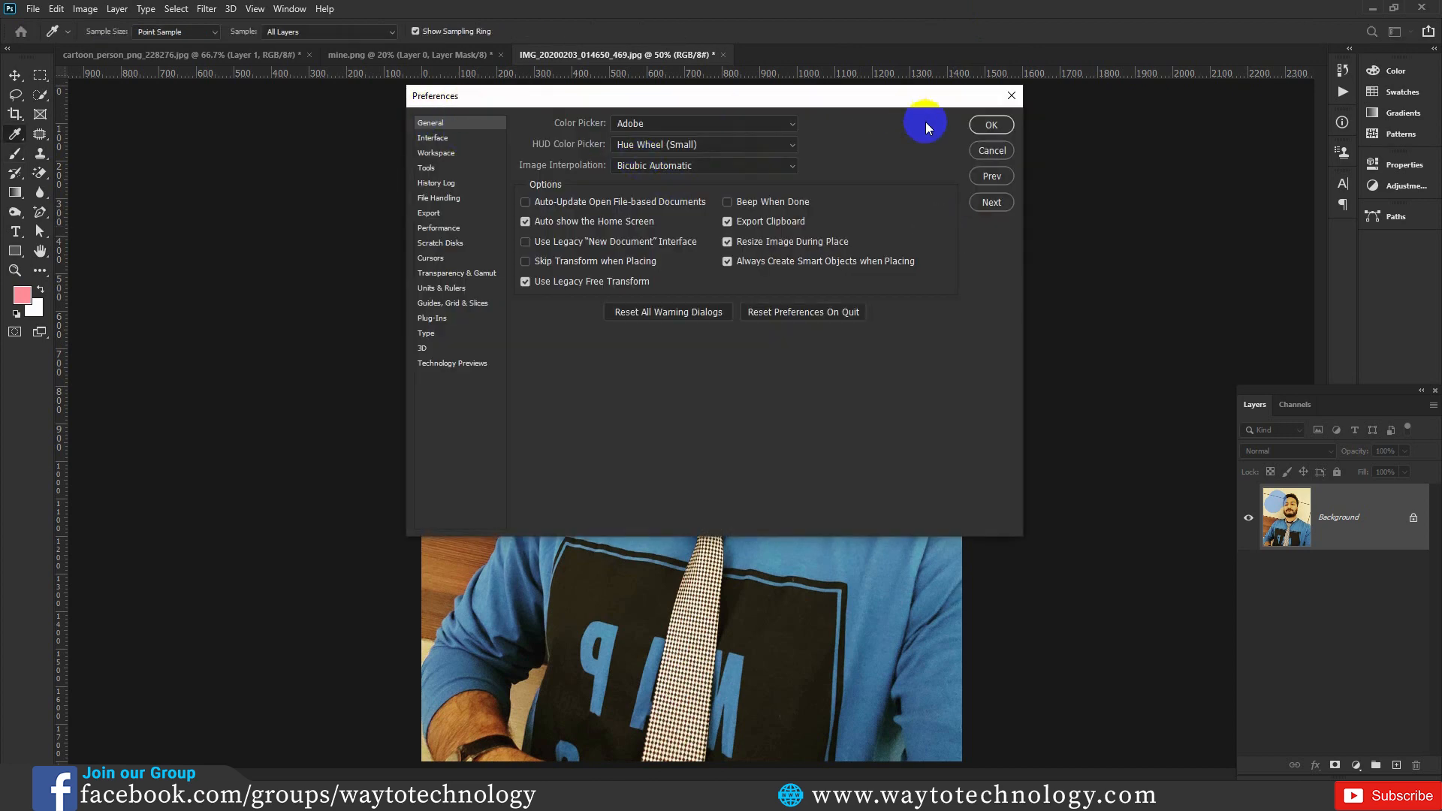
click(991, 150)
Step: Set the HUD Color Picker preference to Hue Strip (Small) and pick green as the brush's foreground color with it
click(58, 8)
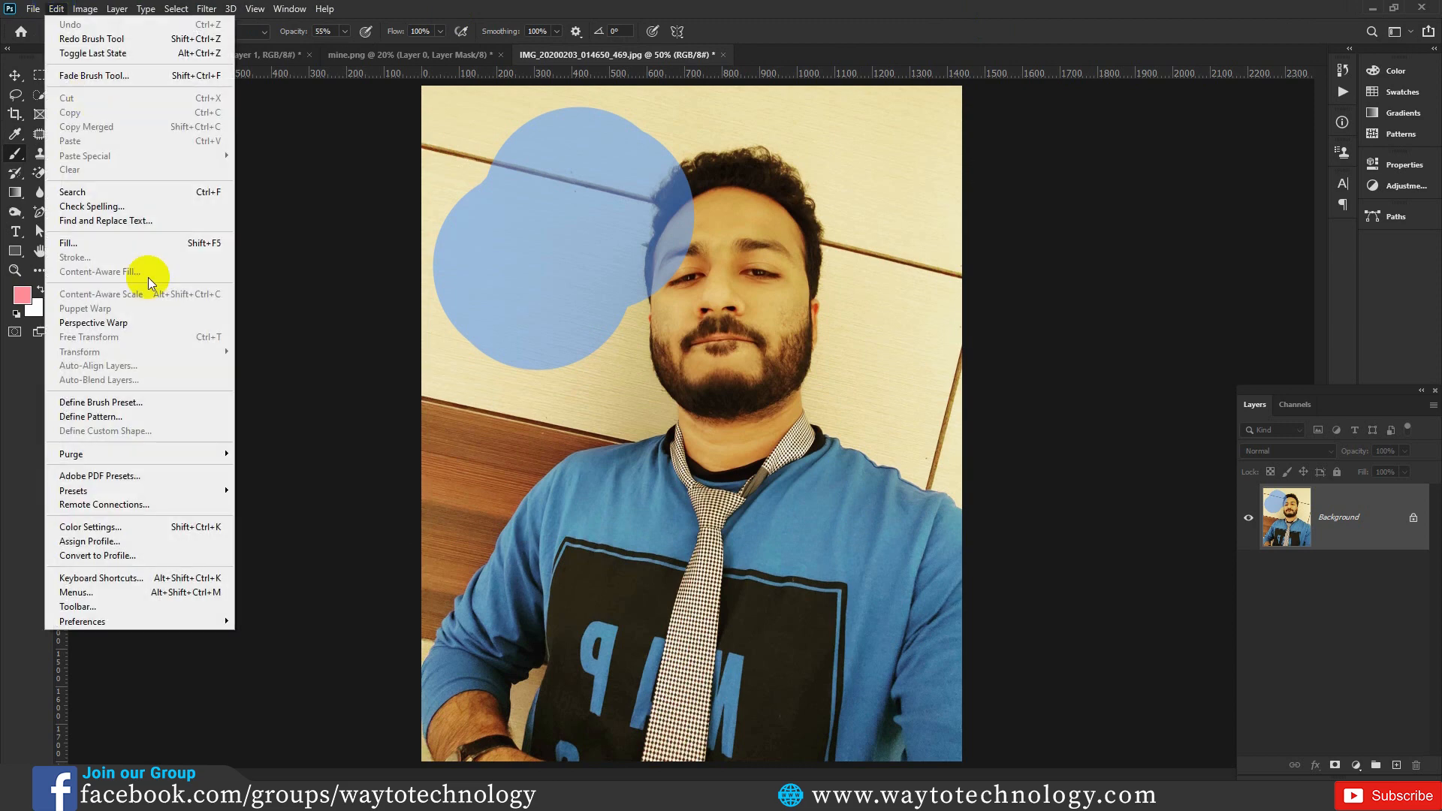
mouse_move(223, 616)
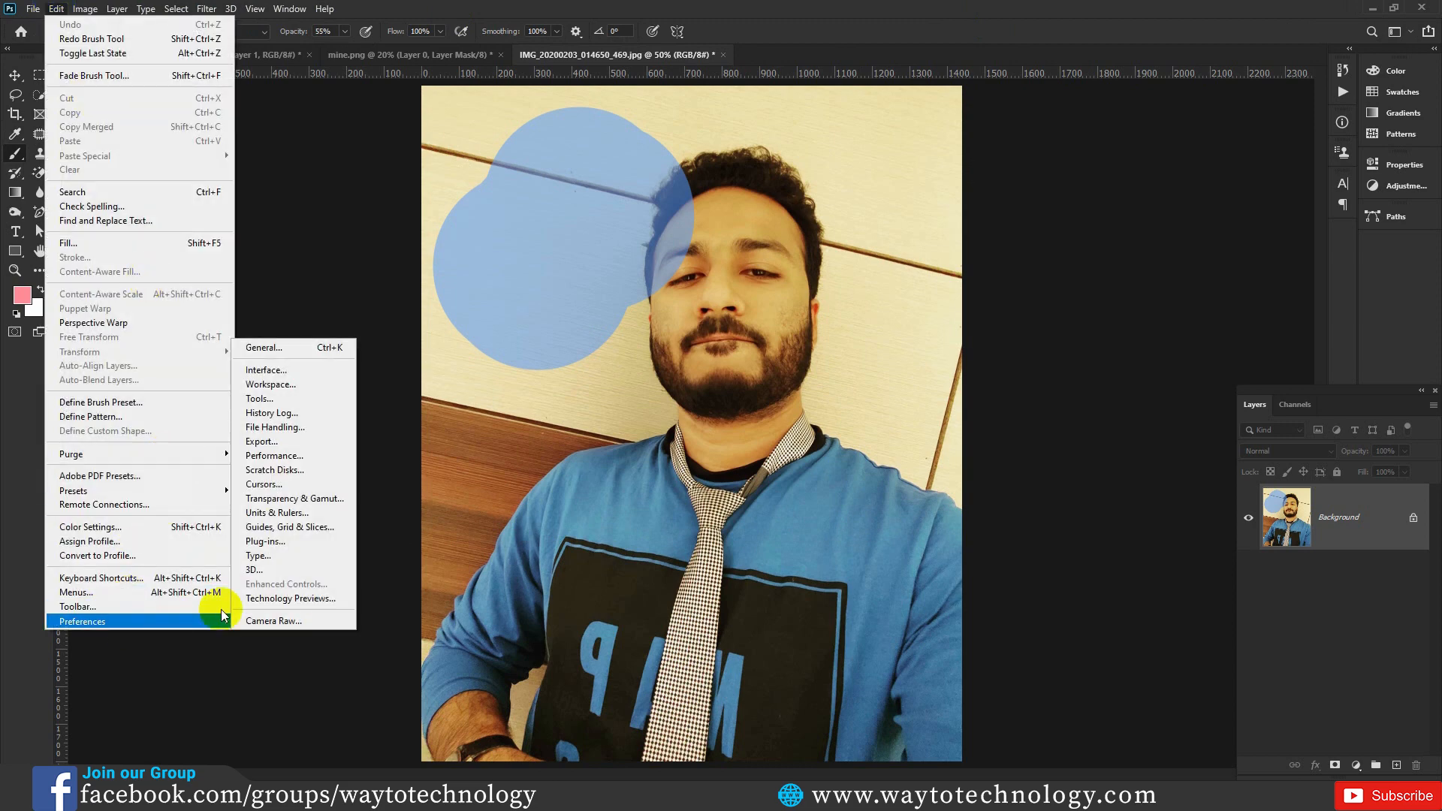
click(271, 347)
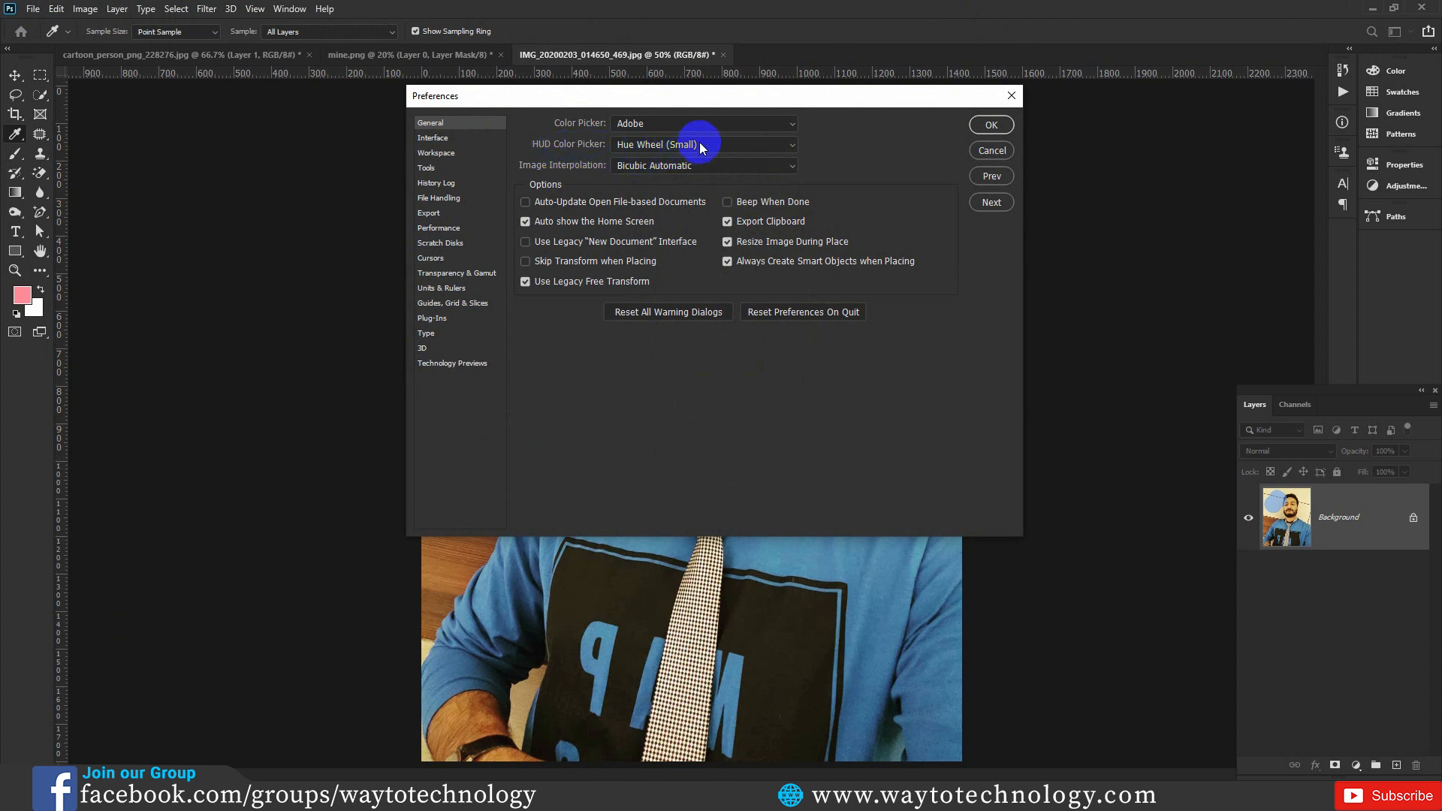
click(657, 145)
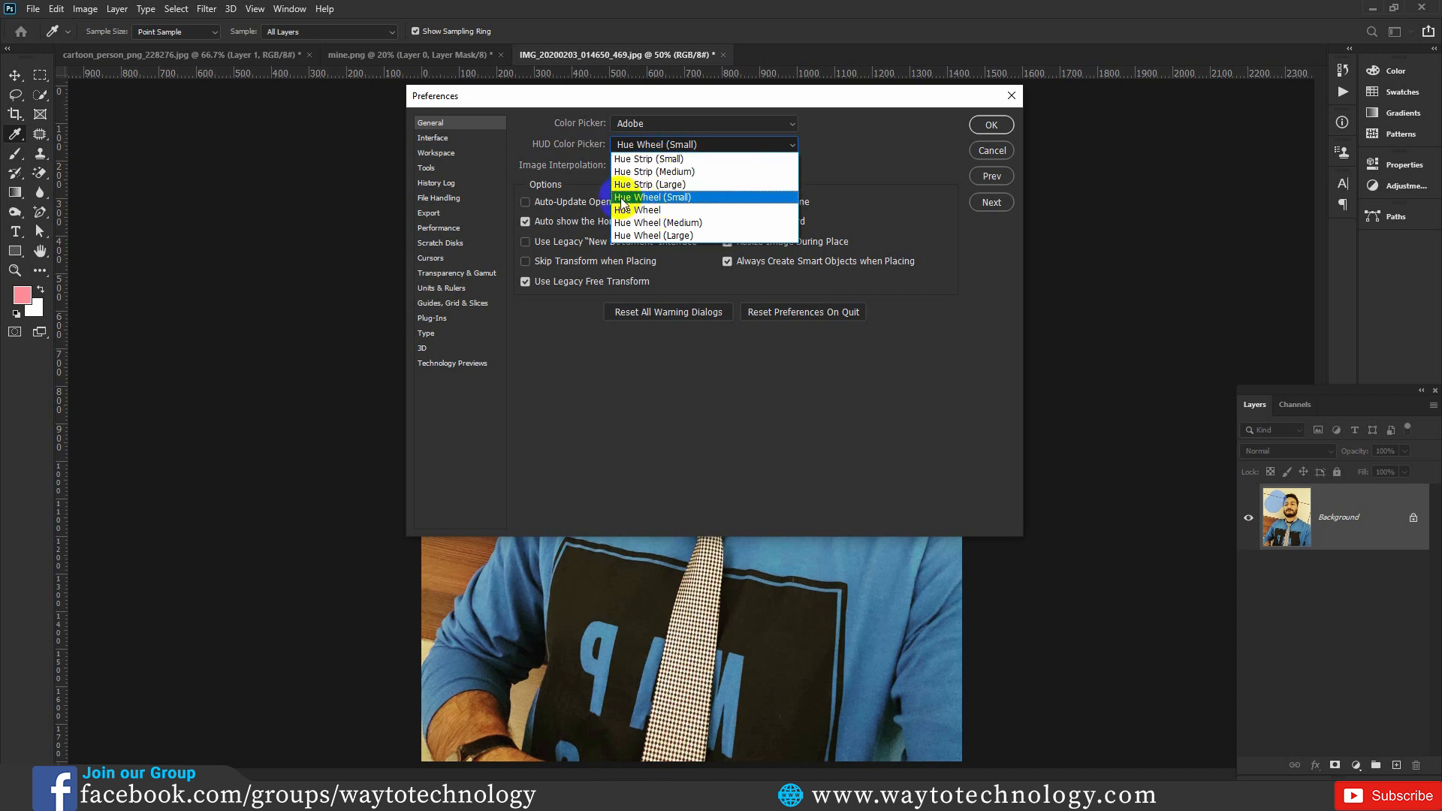
click(643, 160)
click(985, 126)
key(b)
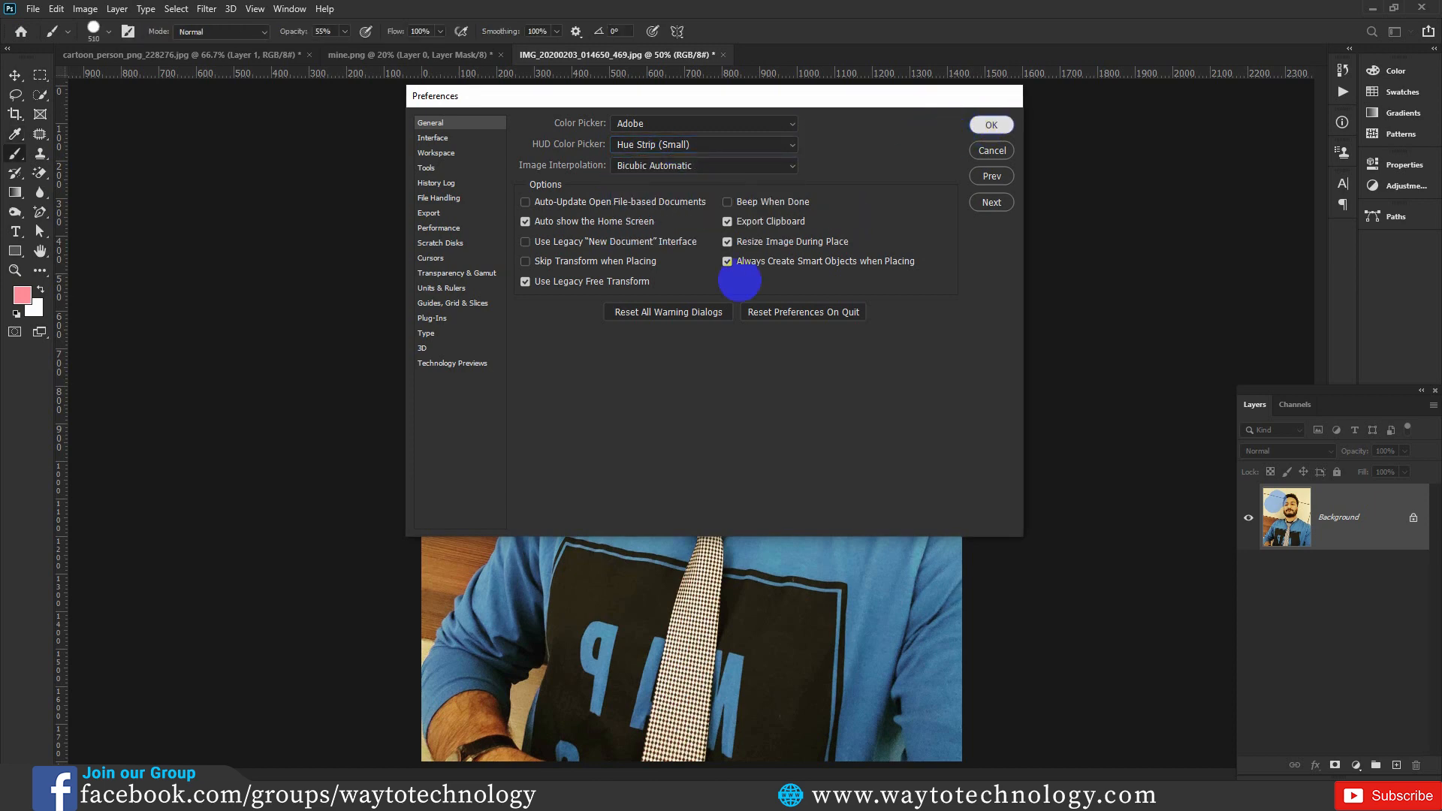
drag(612, 258, 713, 353)
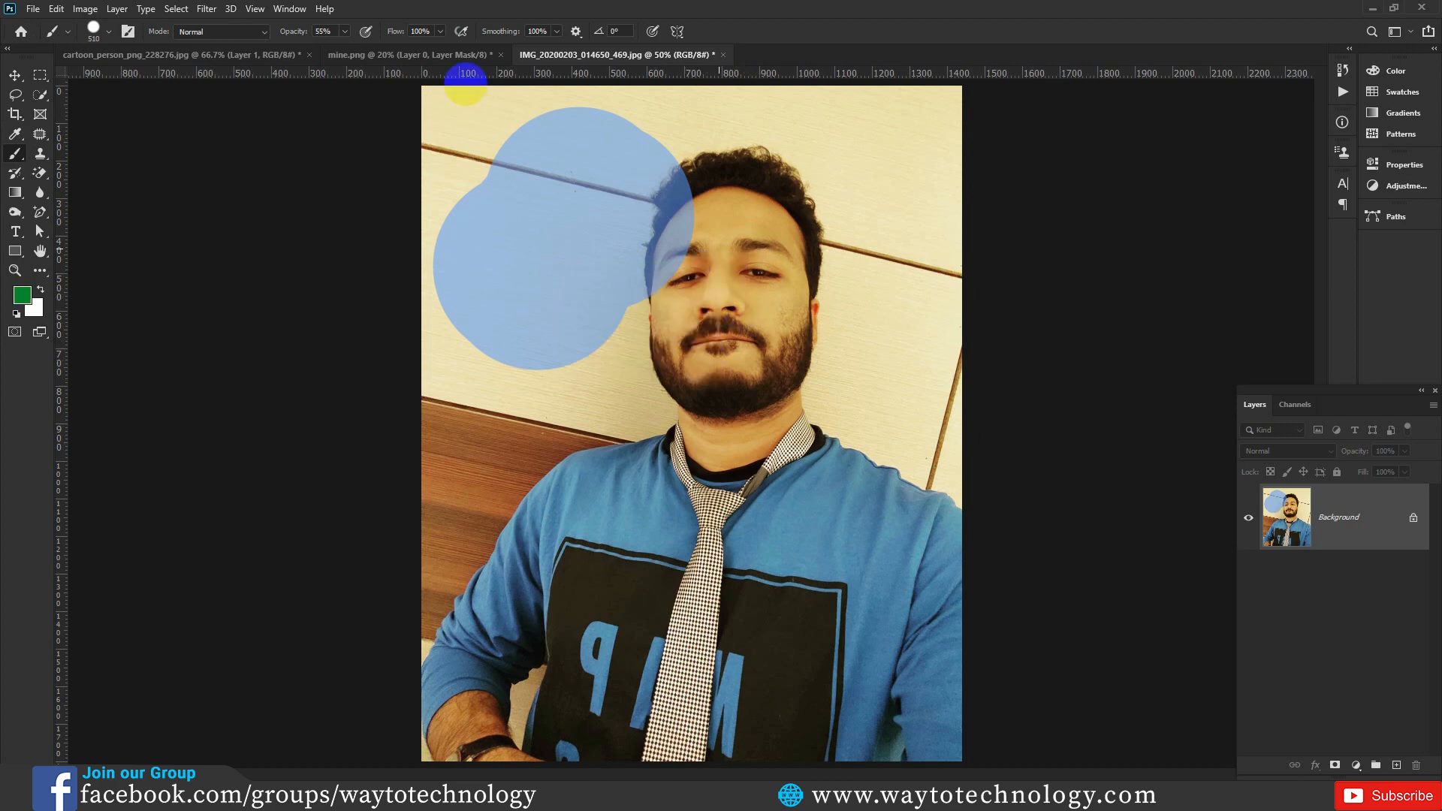
Step: Set the HUD Color Picker preference to Hue Wheel (Large) and try picking a foreground color with it on the canvas
click(57, 9)
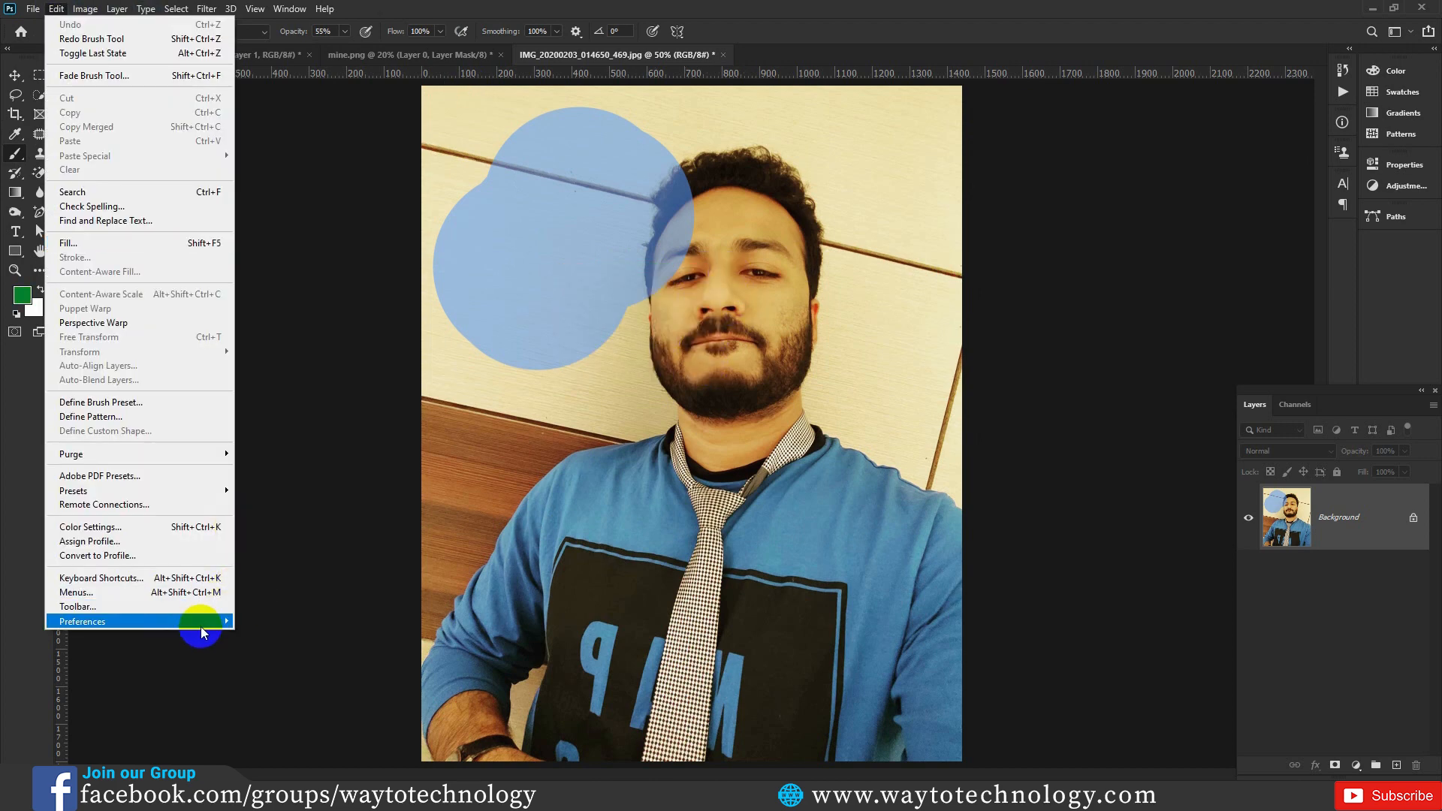
mouse_move(203, 629)
click(270, 346)
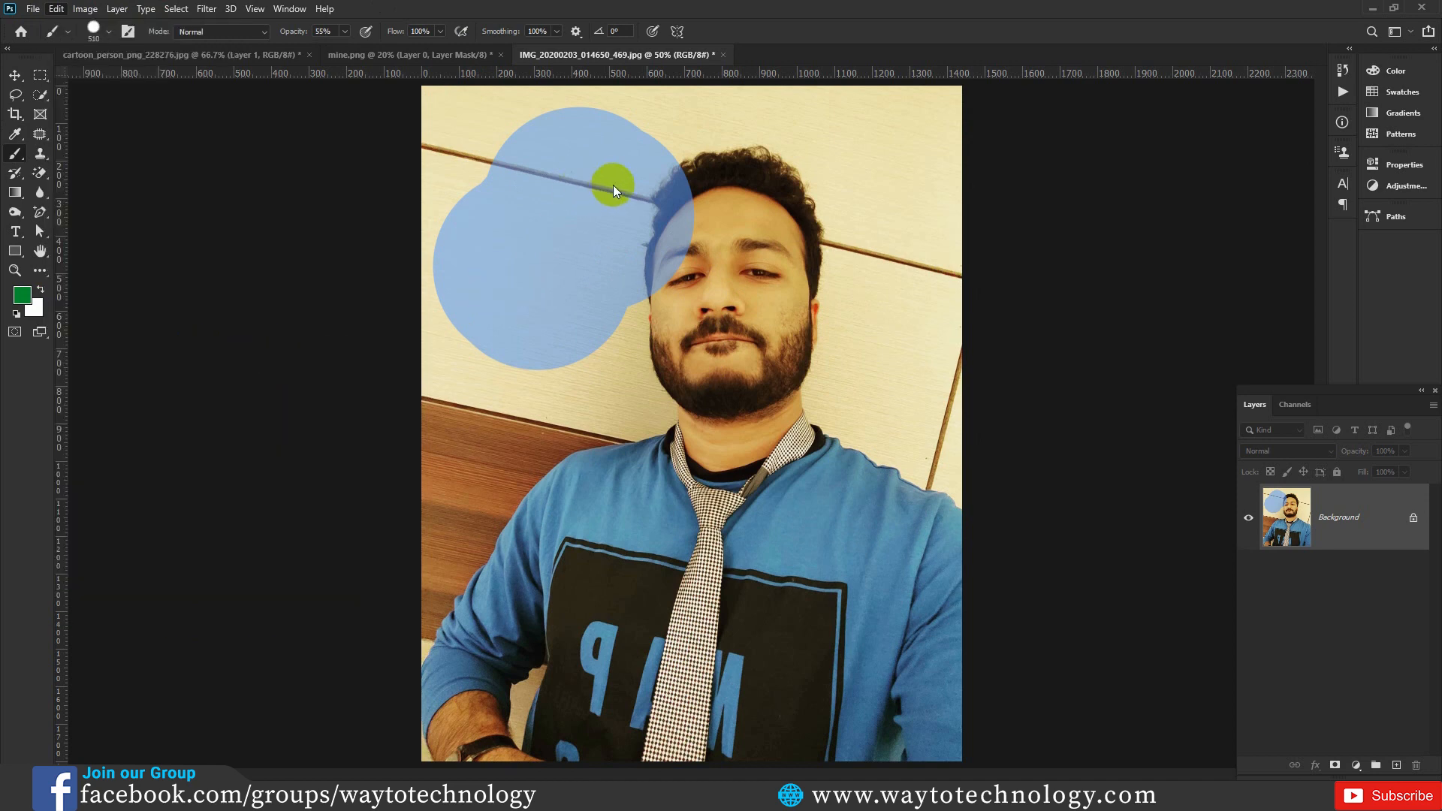
click(641, 144)
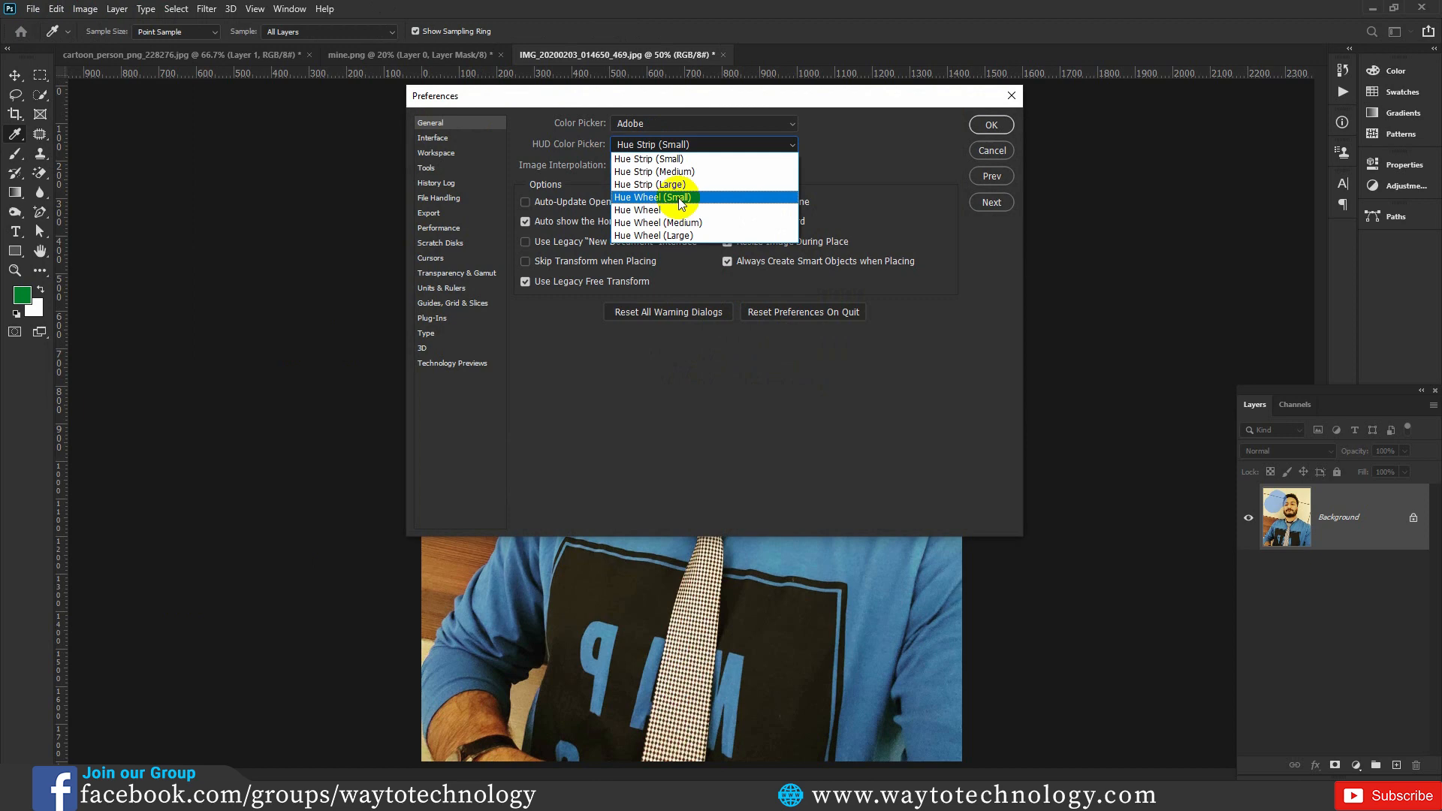
click(672, 235)
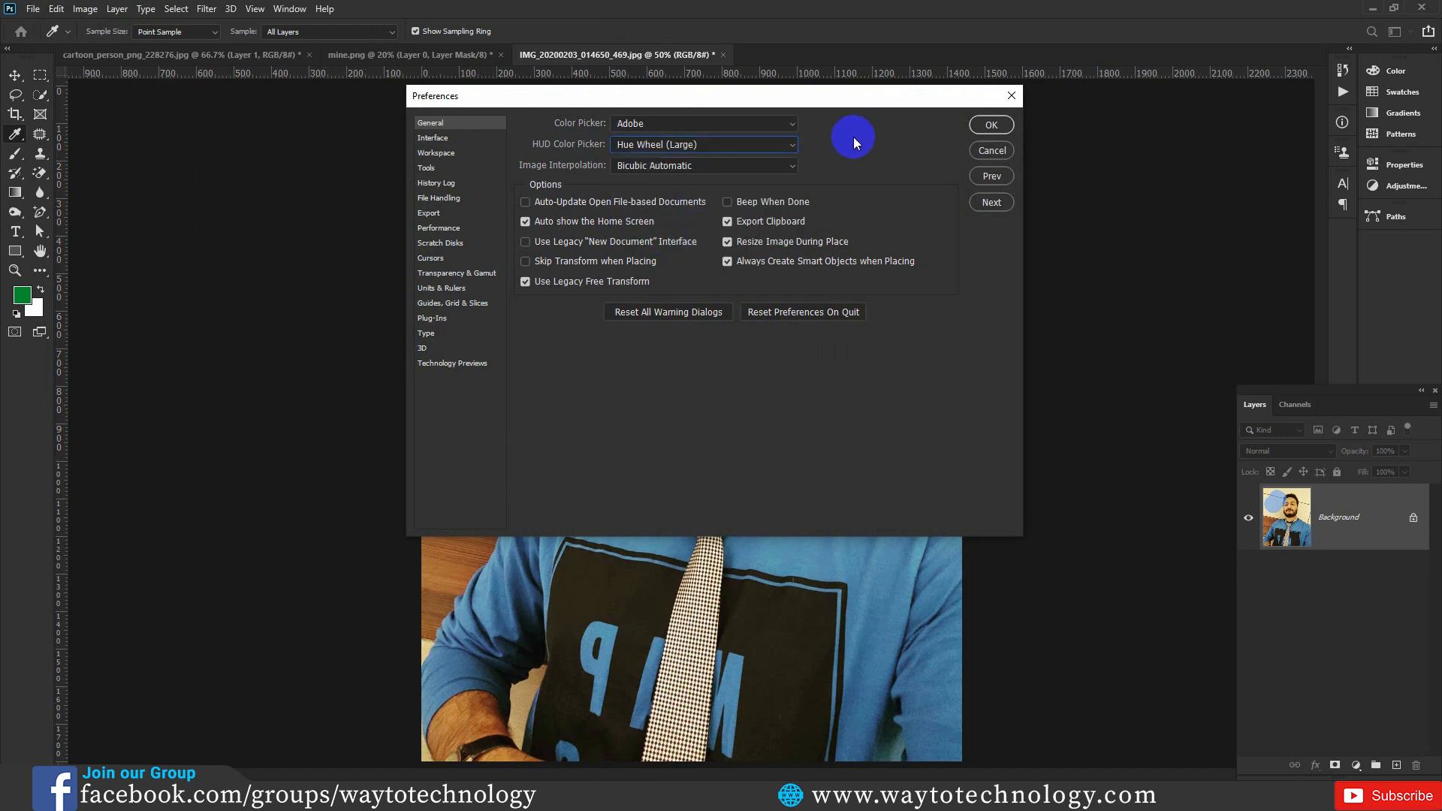
click(992, 124)
key(b)
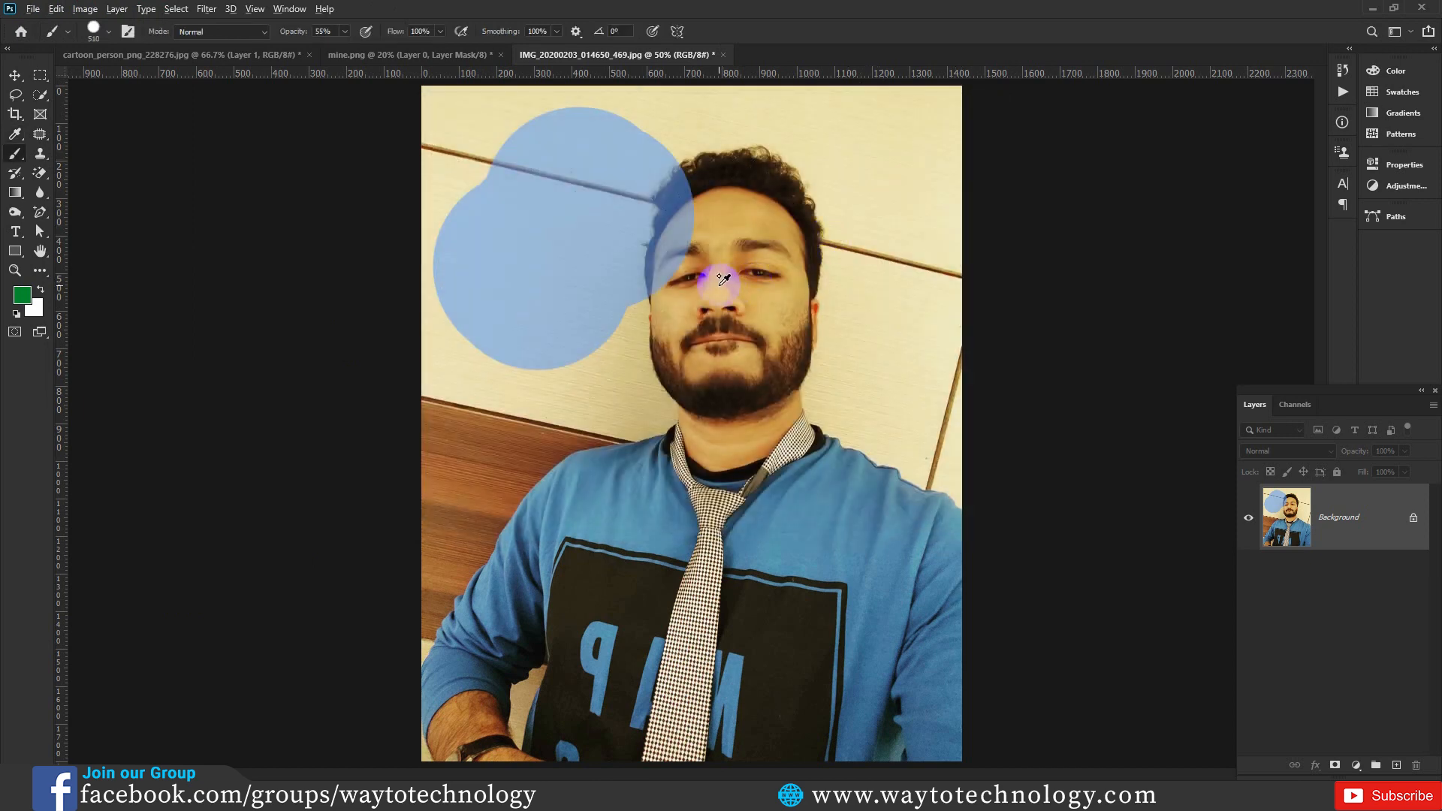
alt+shift+right_click(722, 281)
drag(718, 288, 831, 222)
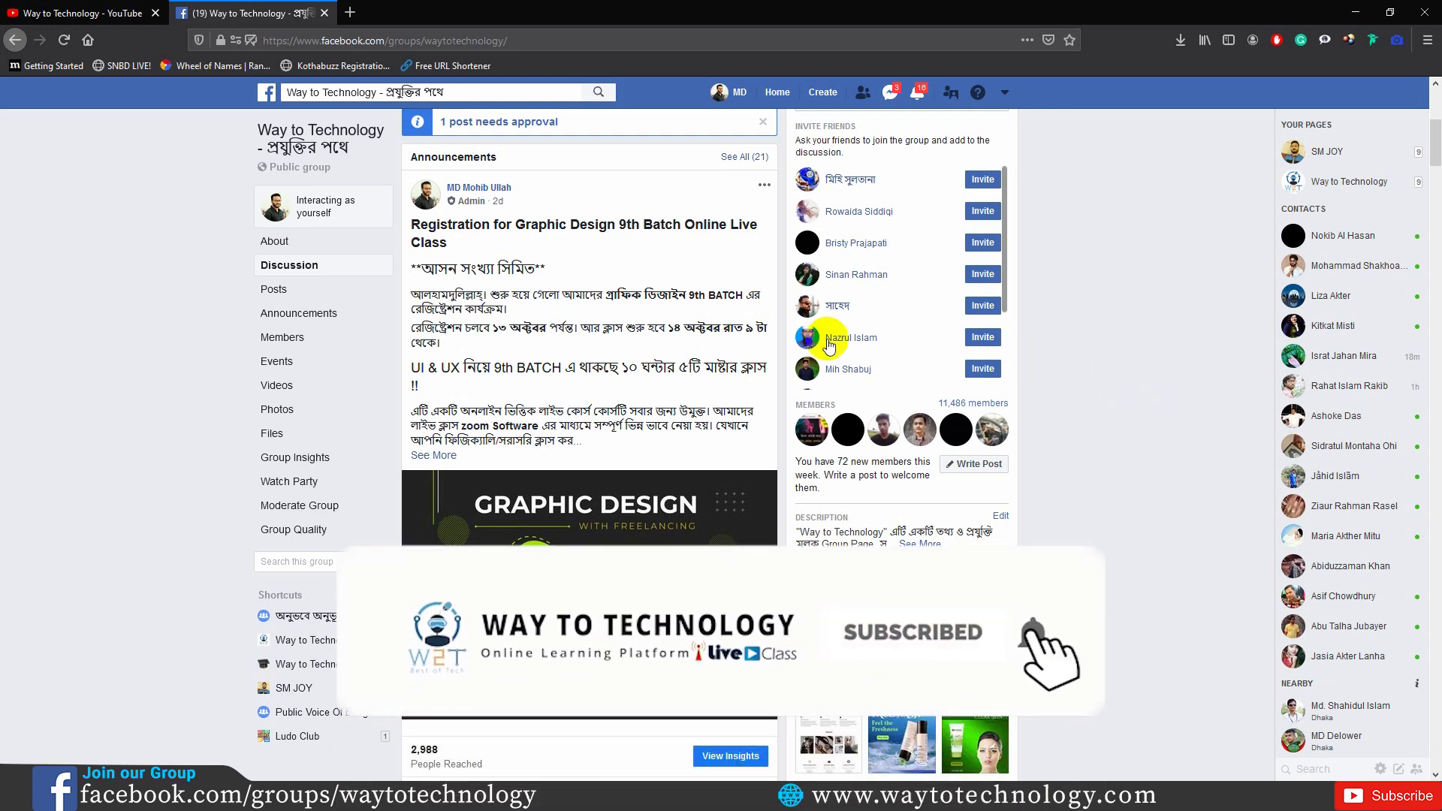
Step: In the Way to Technology Facebook group, expand the Graphic Design 9th Batch announcement and examine its course details and UI & UX master class line
click(434, 455)
scroll(513, 348, down, 2)
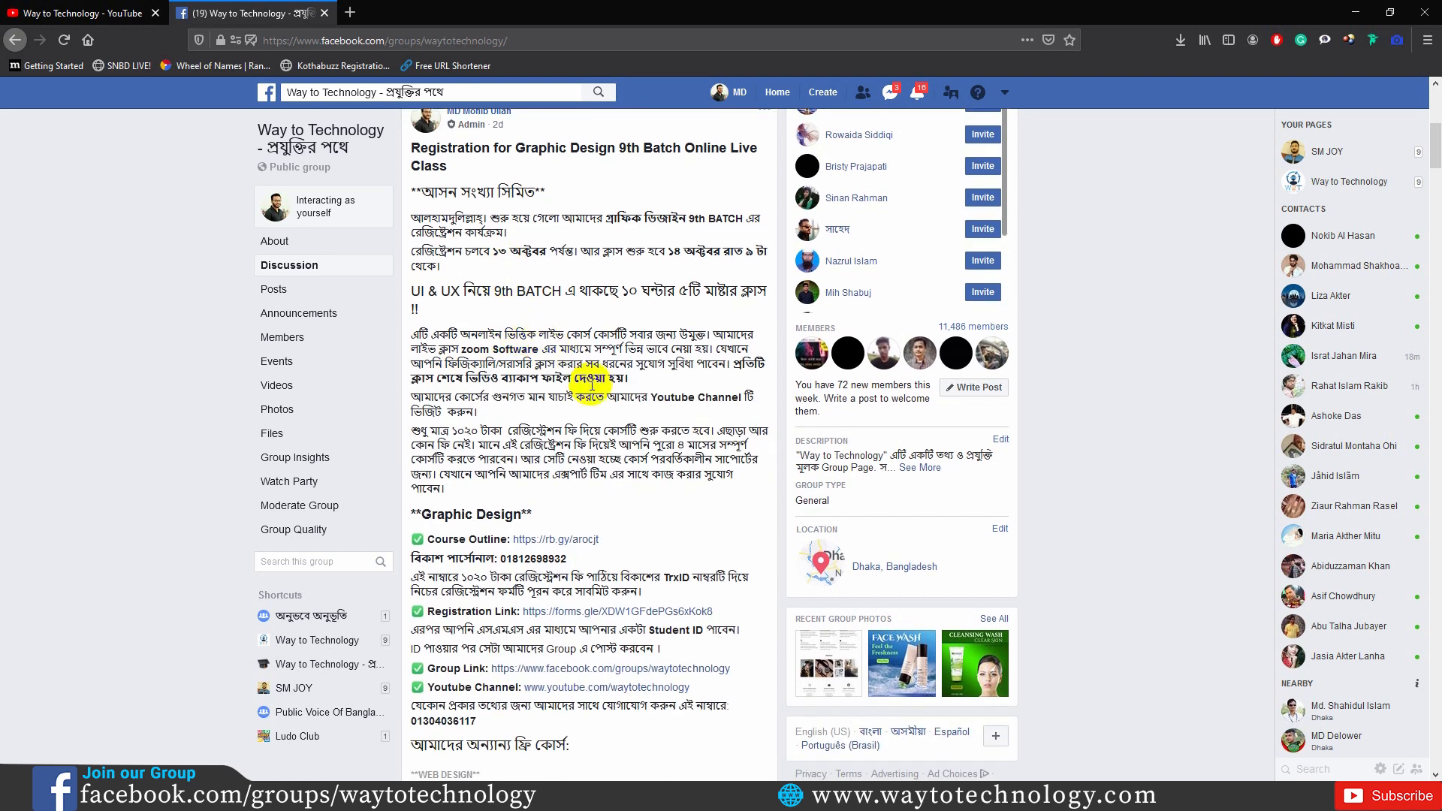
scroll(579, 393, down, 2)
scroll(555, 368, down, 6)
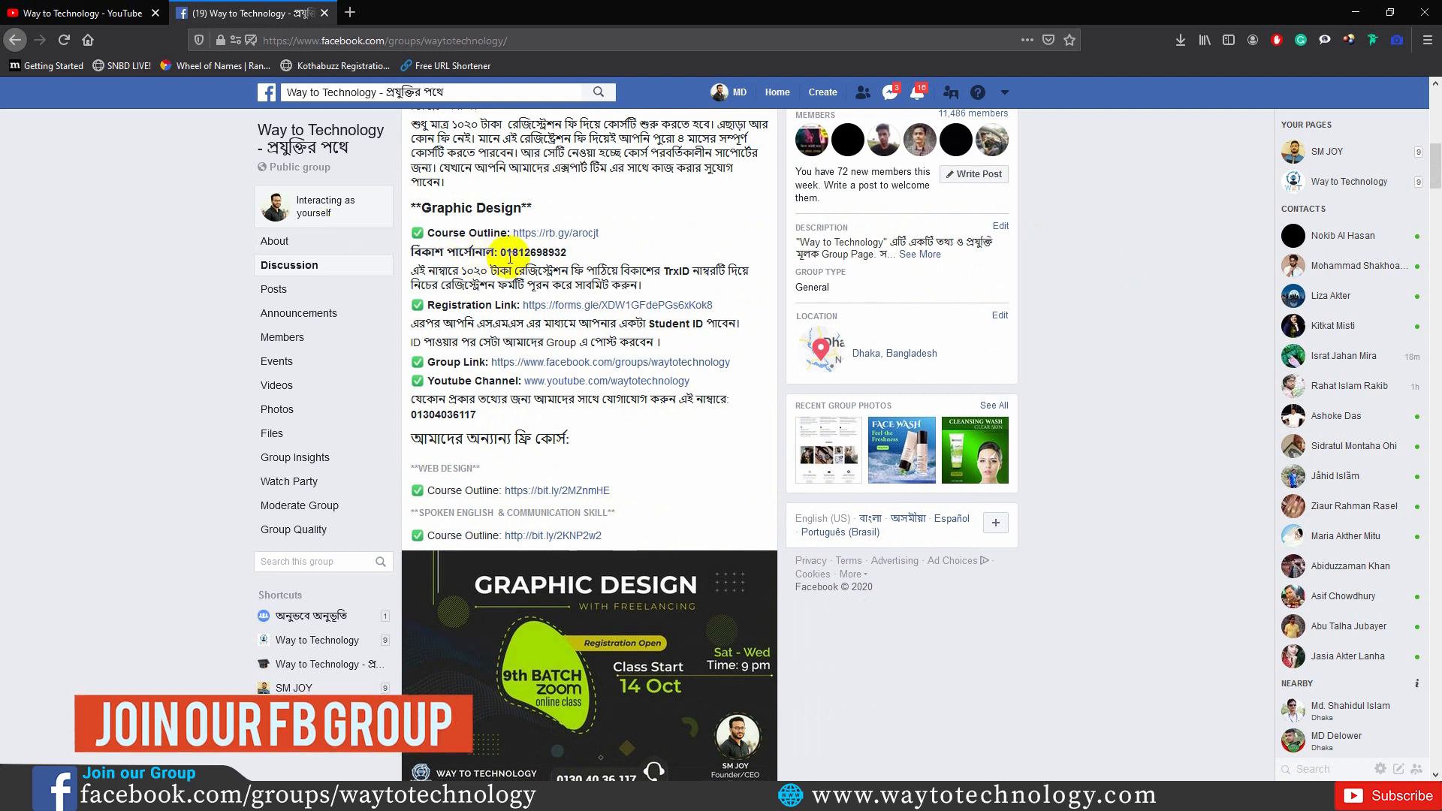
scroll(511, 264, up, 1)
scroll(512, 264, up, 6)
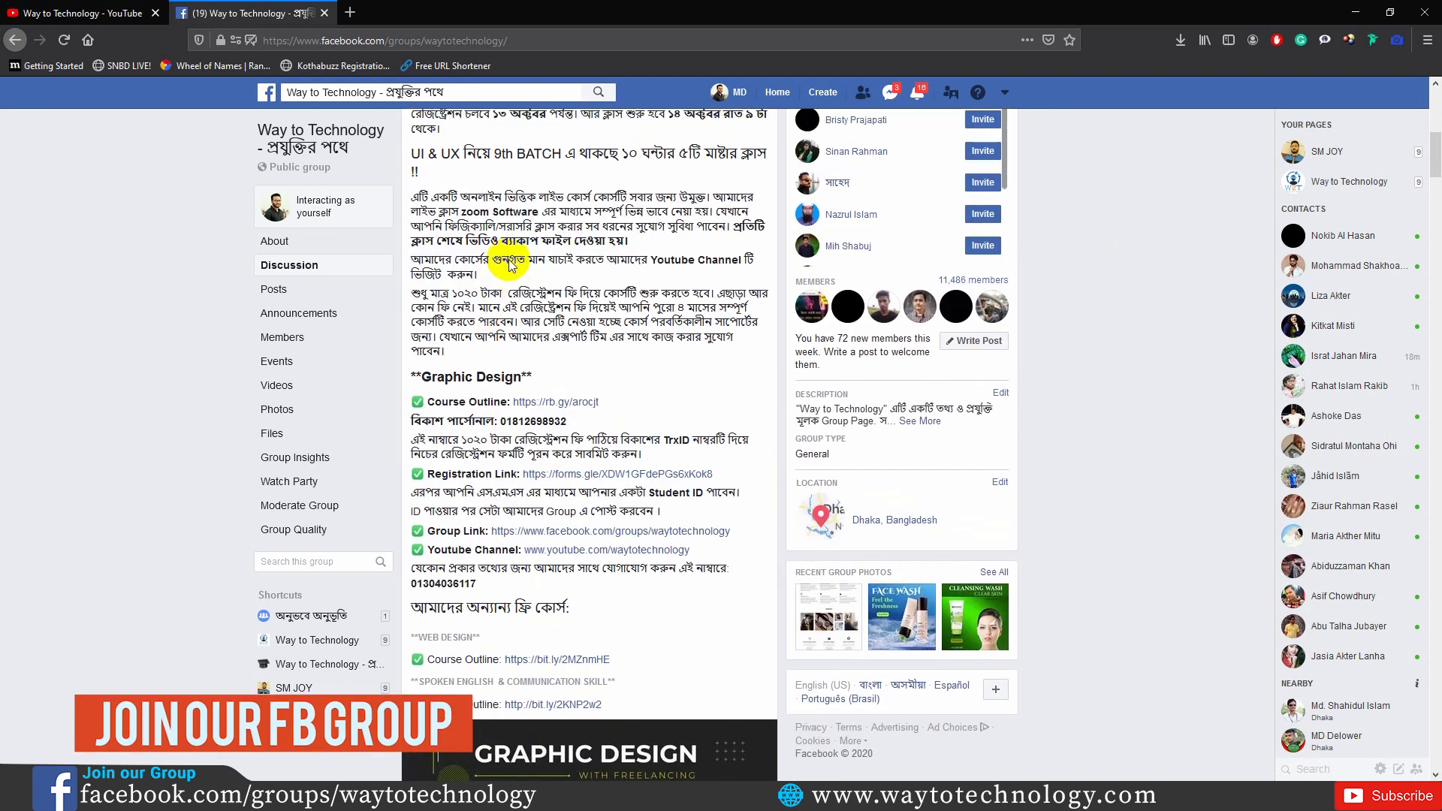
drag(410, 212, 438, 229)
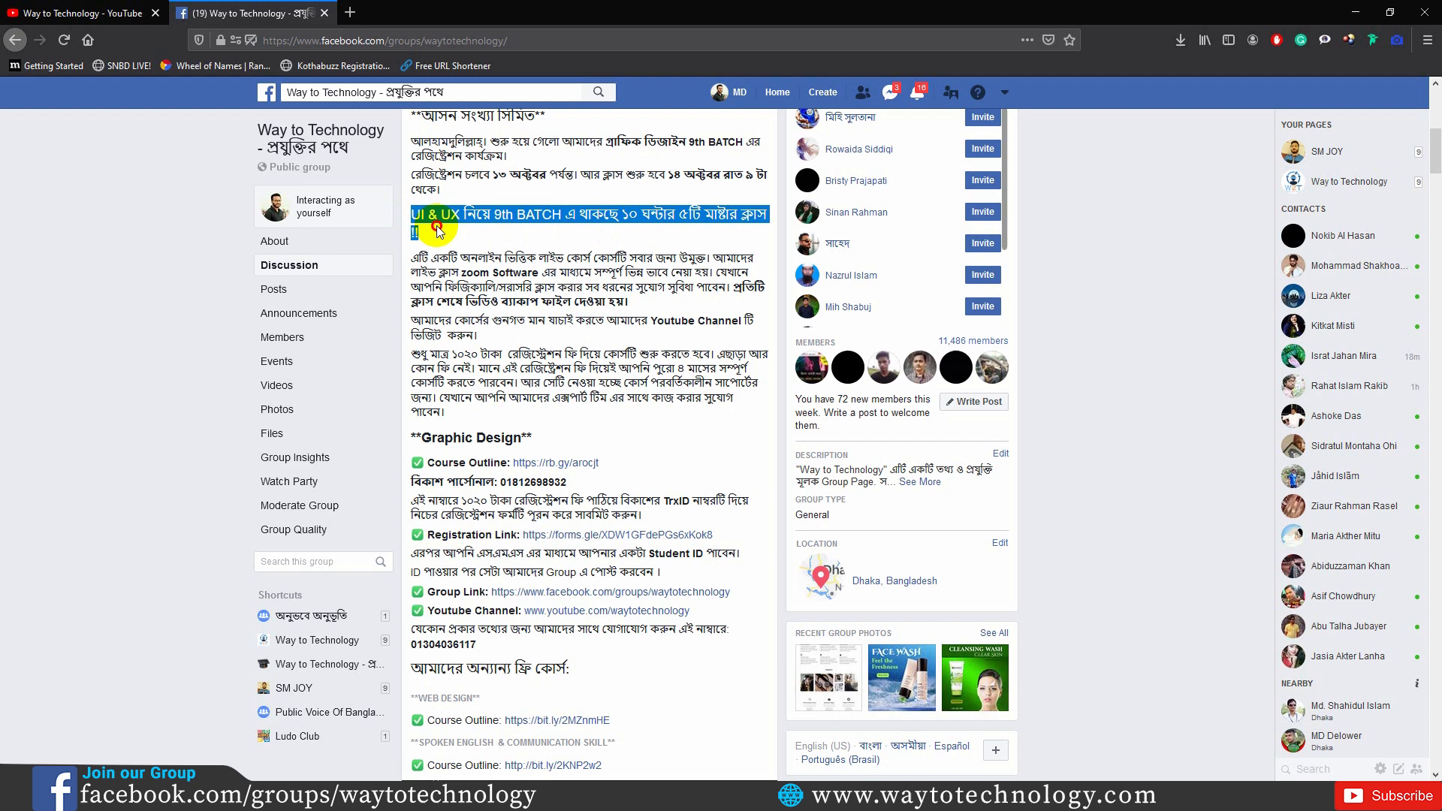
click(666, 220)
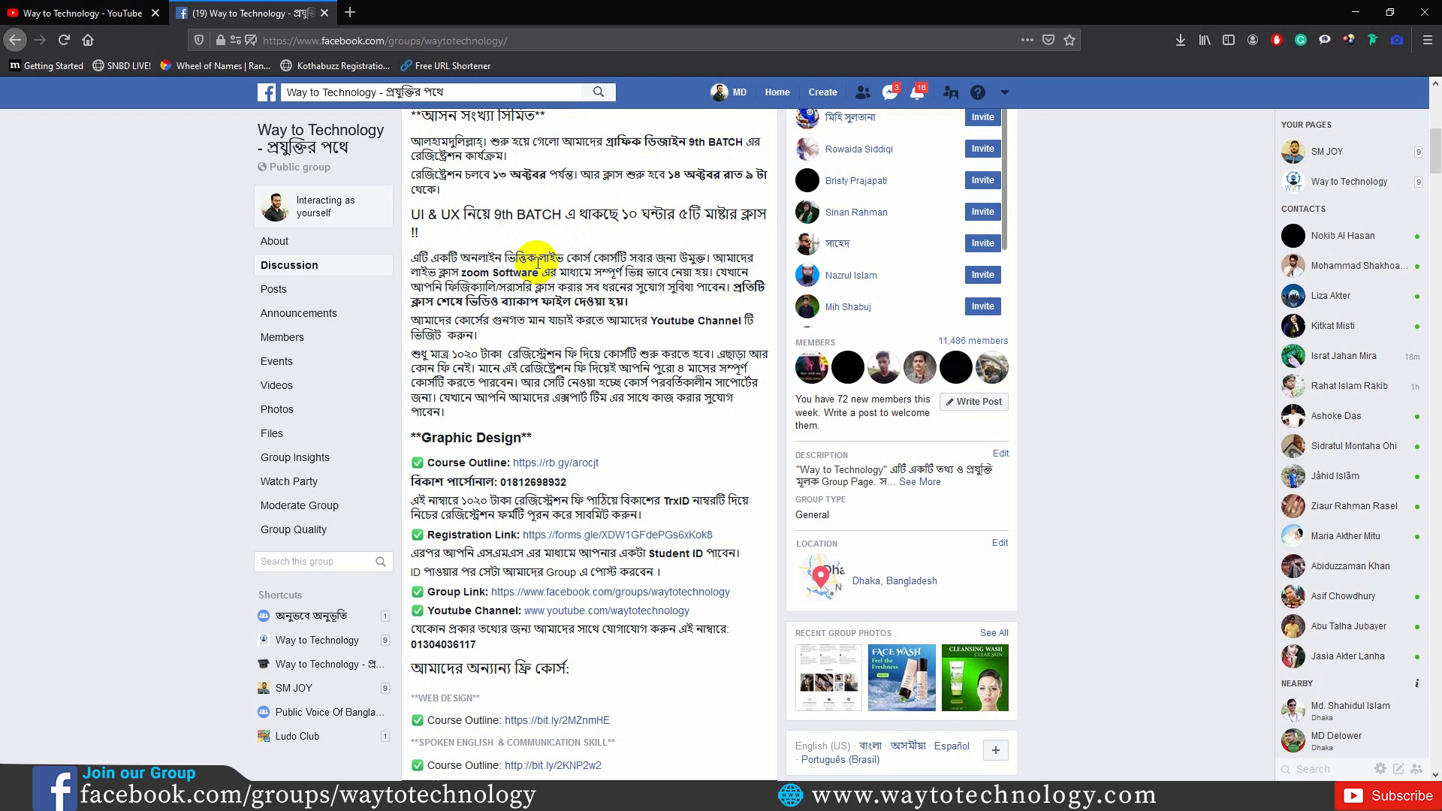
Step: Examine the announcement's course and registration links and highlight the contact phone number
scroll(552, 274, down, 2)
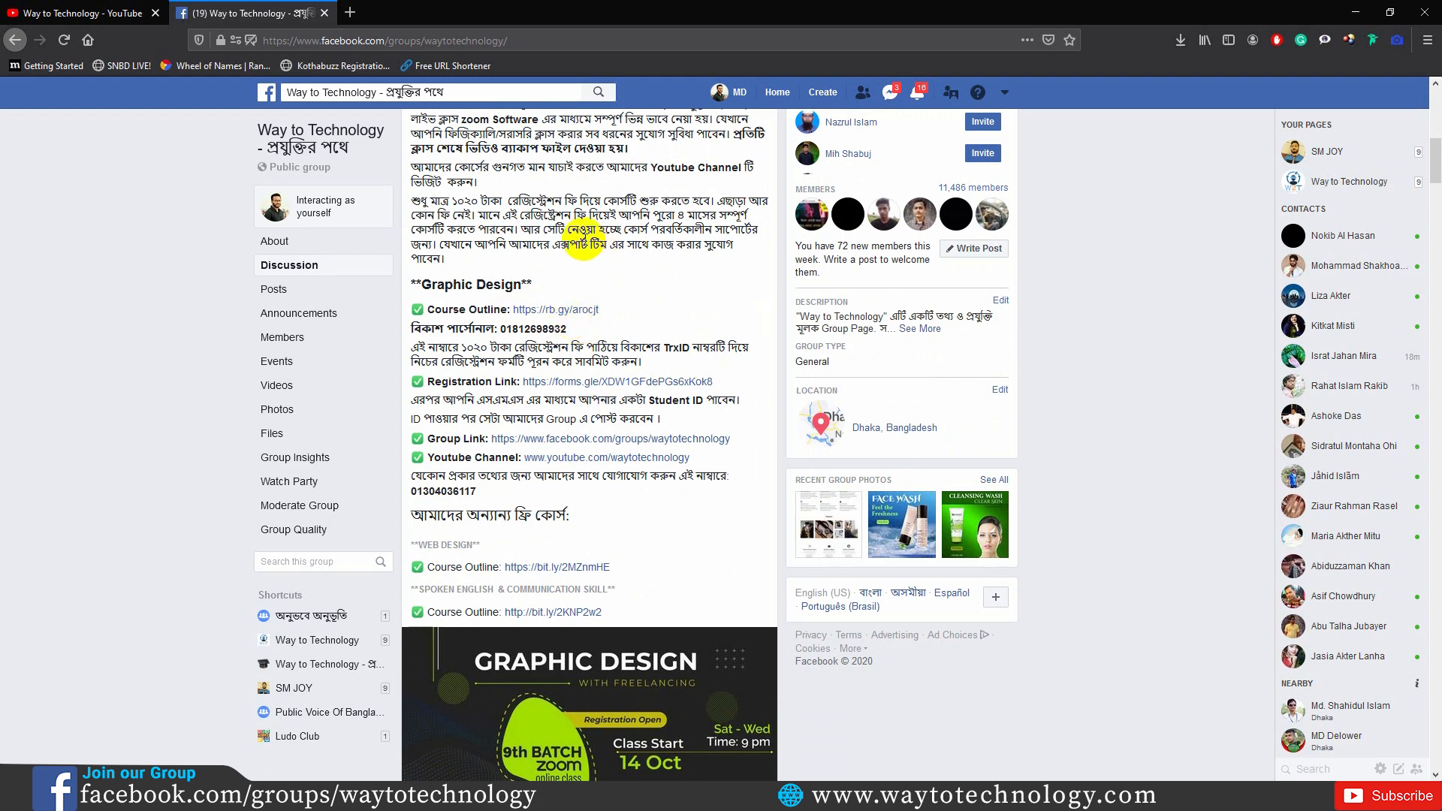
scroll(593, 240, down, 1)
scroll(495, 338, down, 1)
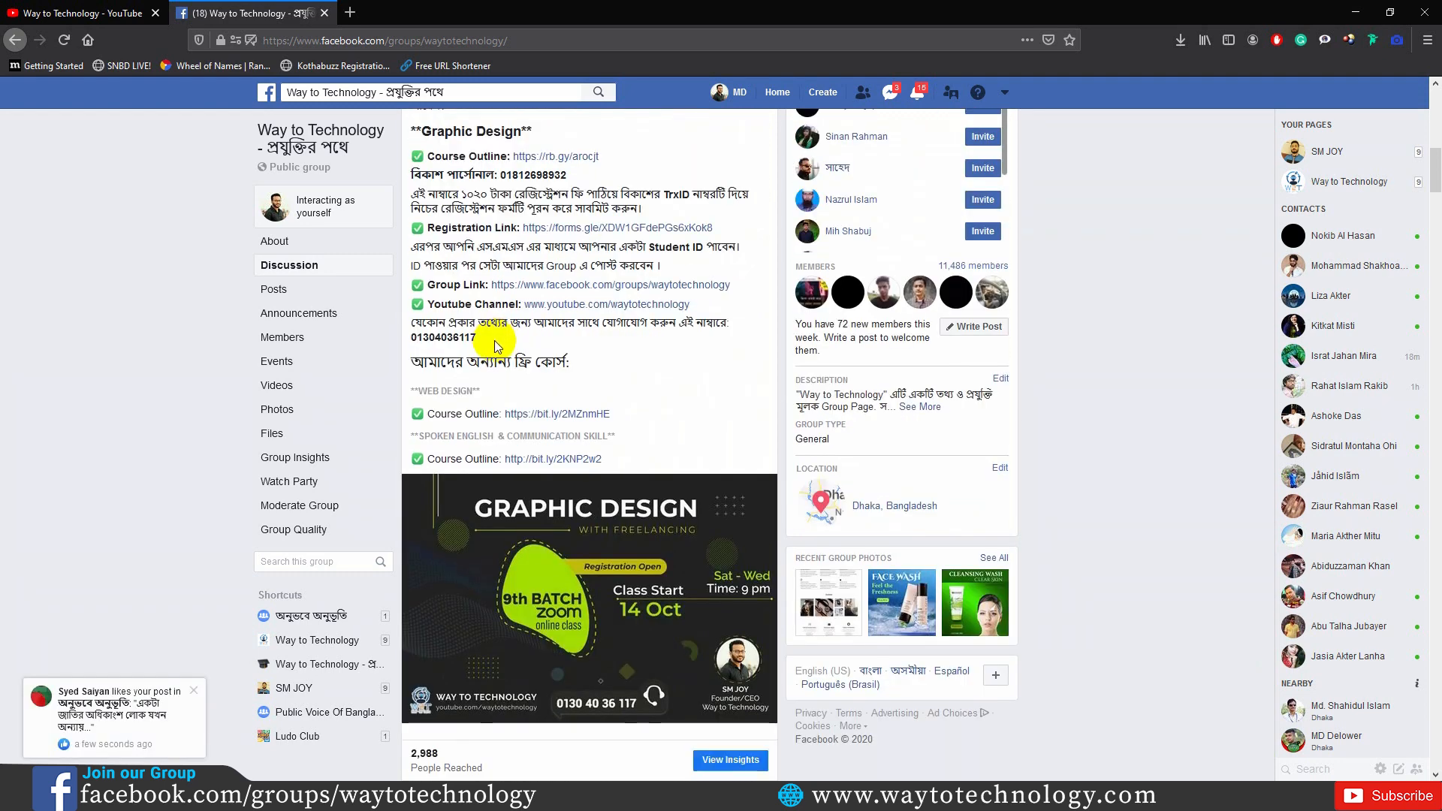
drag(485, 341, 410, 338)
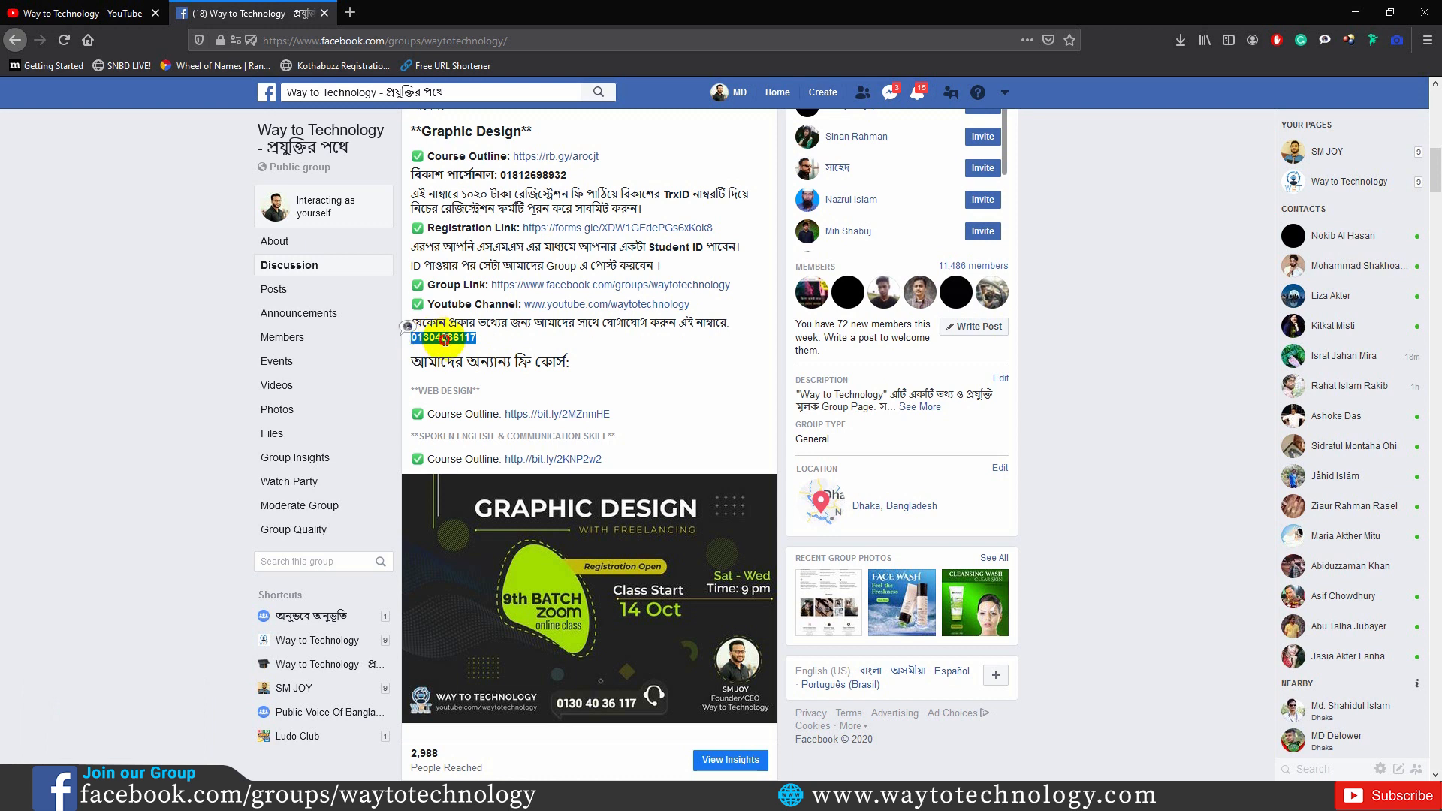
click(445, 339)
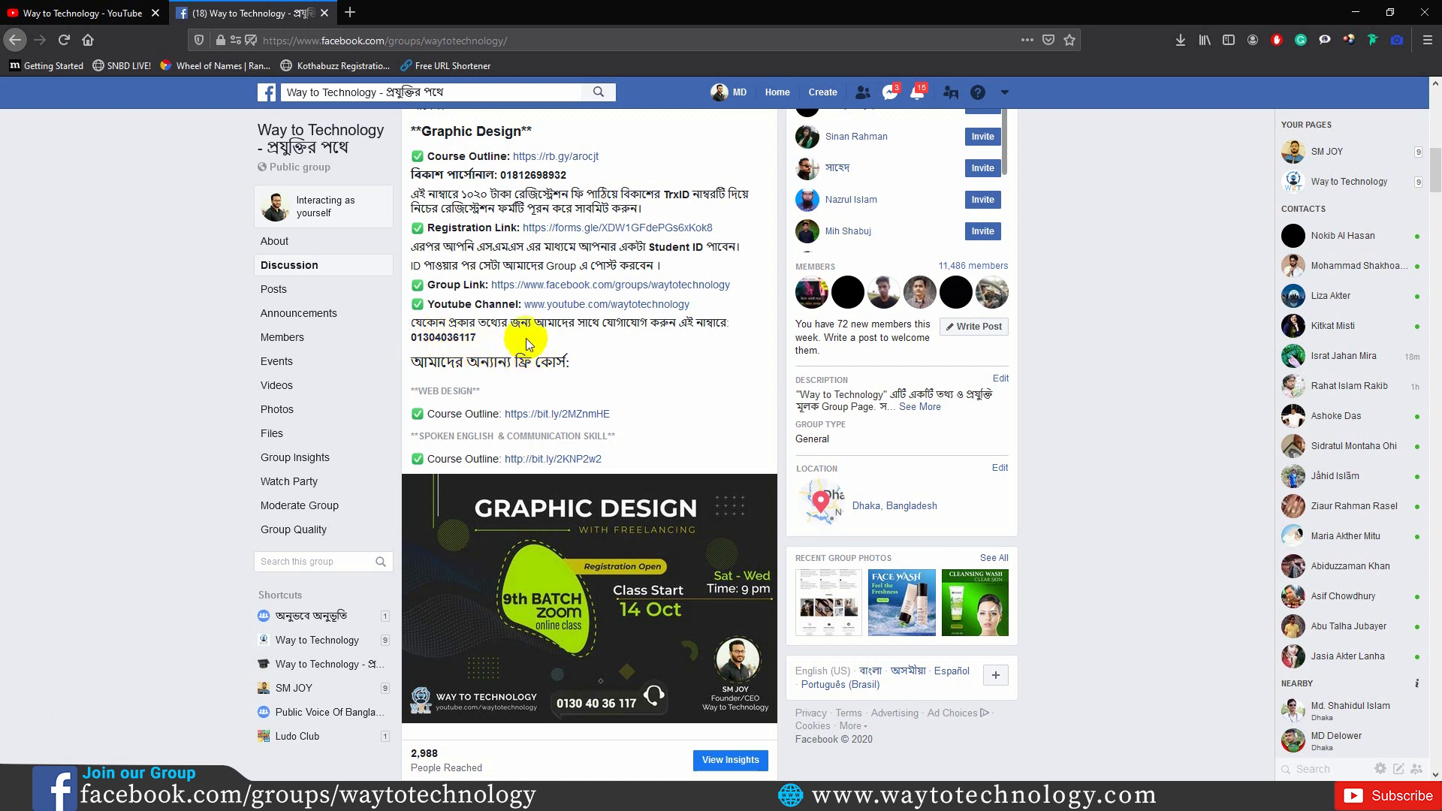